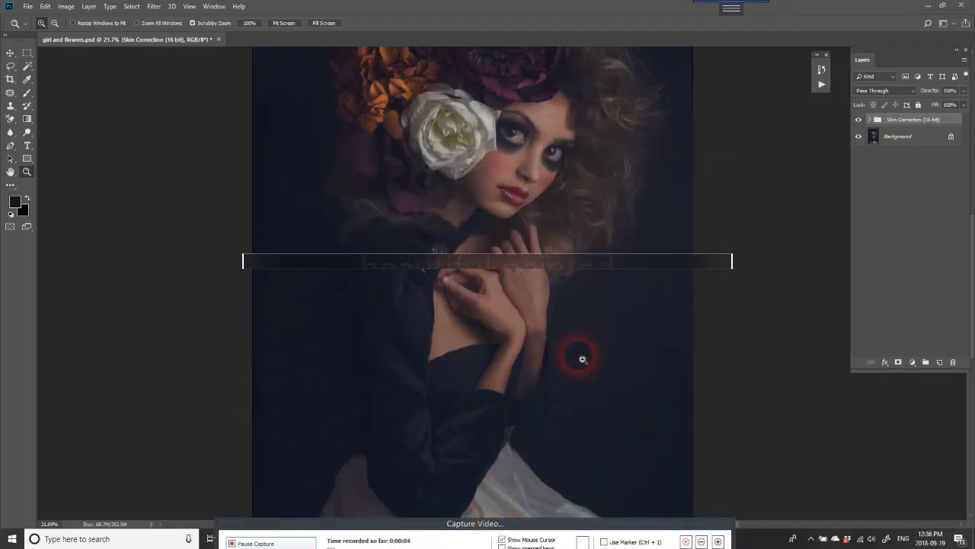
- Target the Paint On This Layer ONLY layer and set up a 10%-opacity brush
click(869, 120)
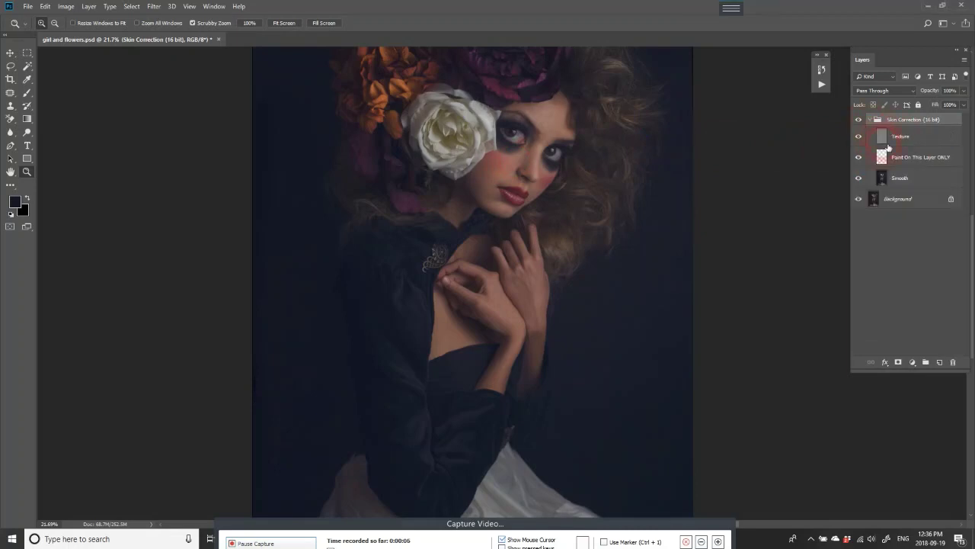
click(920, 157)
mouse_move(699, 178)
mouse_down()
mouse_move(579, 179)
mouse_move(564, 165)
mouse_up()
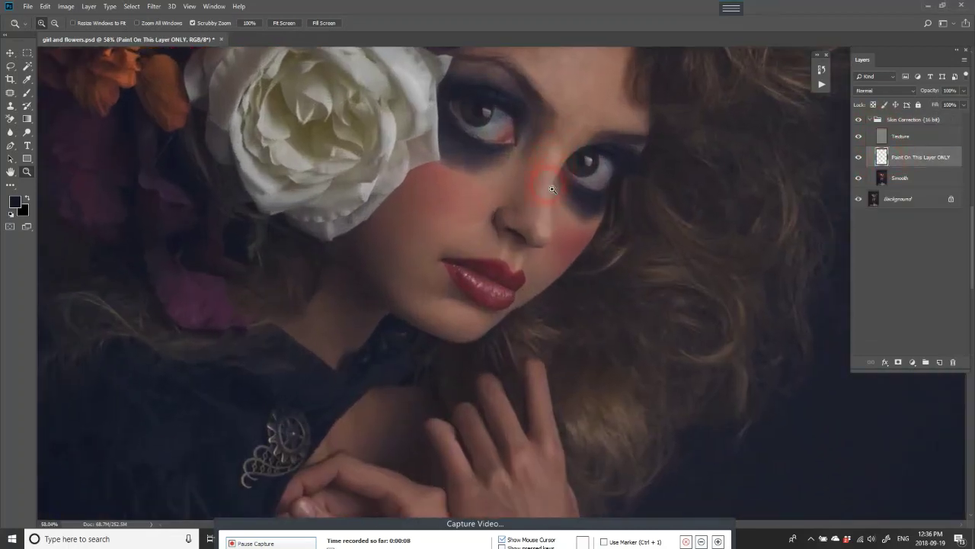
key(b)
alt+click(533, 142)
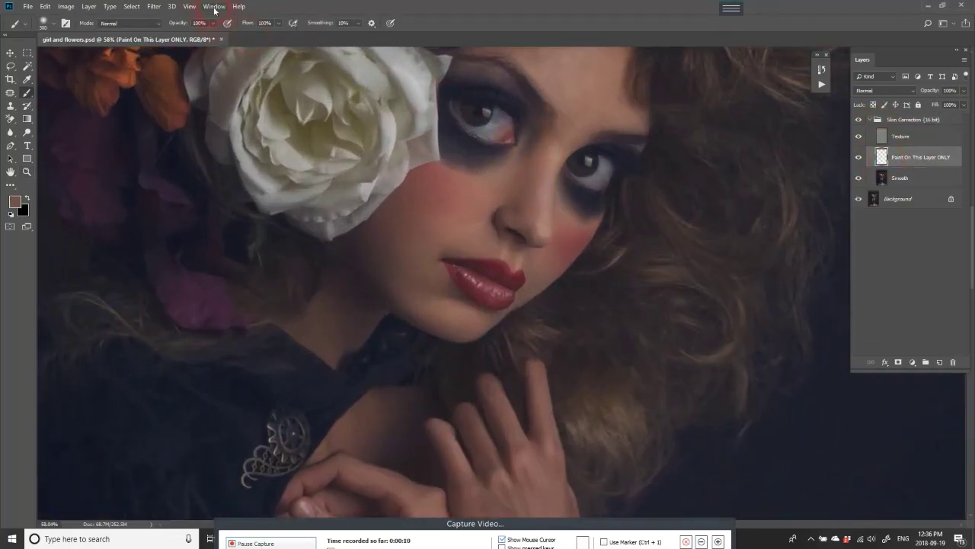
text(10)
key(Return)
key(bracketleft)
key(bracketleft)
key(bracketleft)
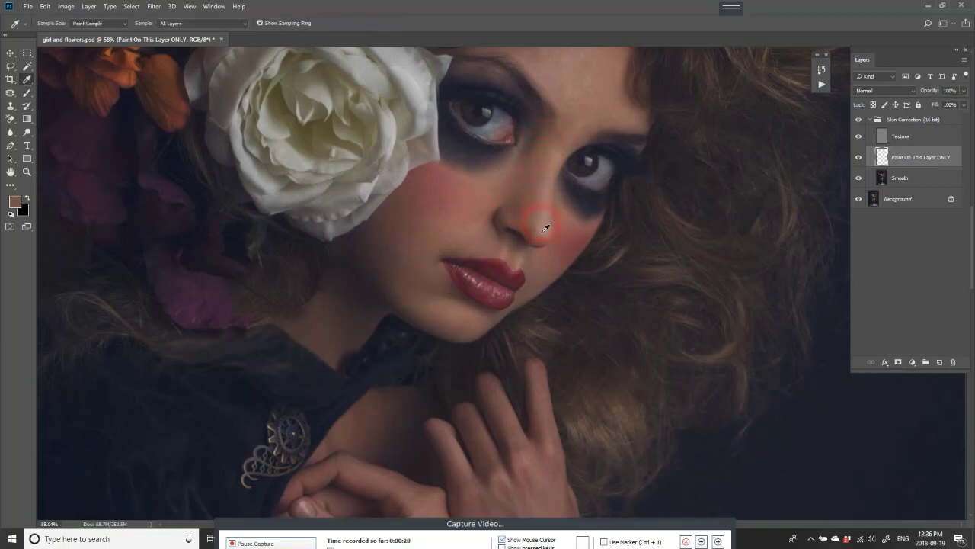
- Sample forehead and nose skin tones and softly paint over the forehead and temple
alt+click(537, 230)
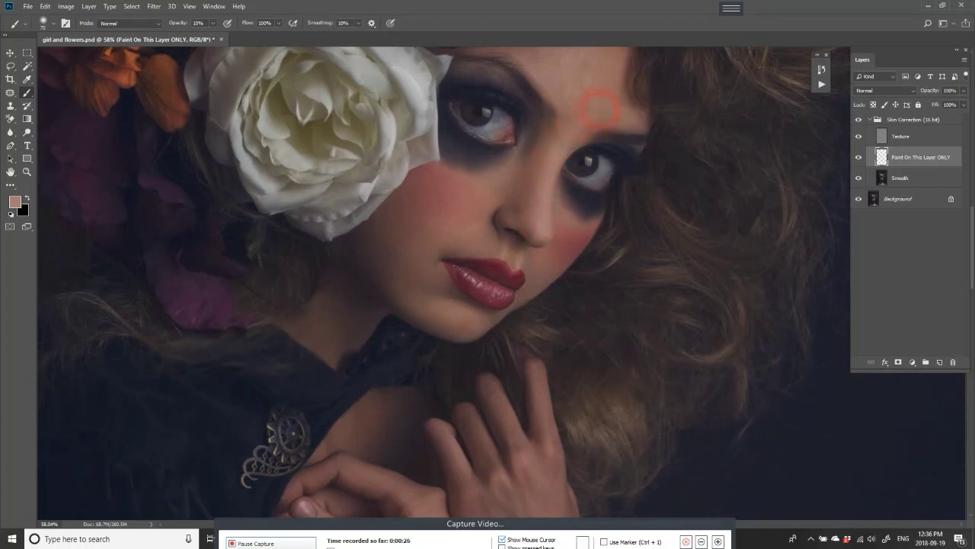
drag(598, 109, 585, 139)
alt+click(564, 143)
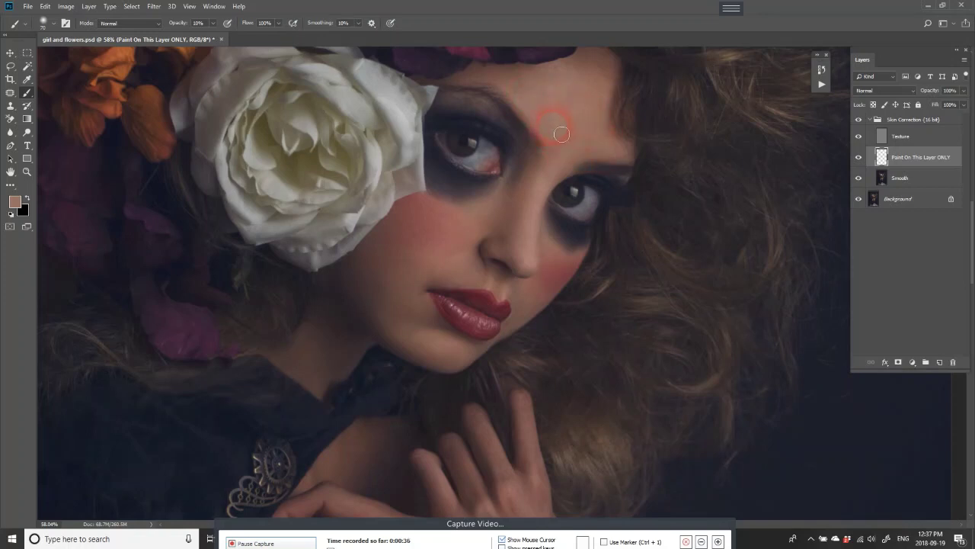
mouse_move(570, 134)
mouse_down()
mouse_move(562, 105)
mouse_move(577, 122)
mouse_up()
mouse_move(604, 141)
mouse_down()
mouse_move(623, 151)
mouse_move(584, 85)
mouse_move(576, 157)
mouse_move(551, 154)
mouse_up()
alt+click(522, 90)
mouse_move(522, 89)
mouse_down()
mouse_move(530, 103)
mouse_move(549, 103)
mouse_up()
- Soften the skin between the inner eye and the nose
mouse_move(544, 214)
mouse_down()
mouse_move(601, 173)
mouse_move(574, 191)
mouse_up()
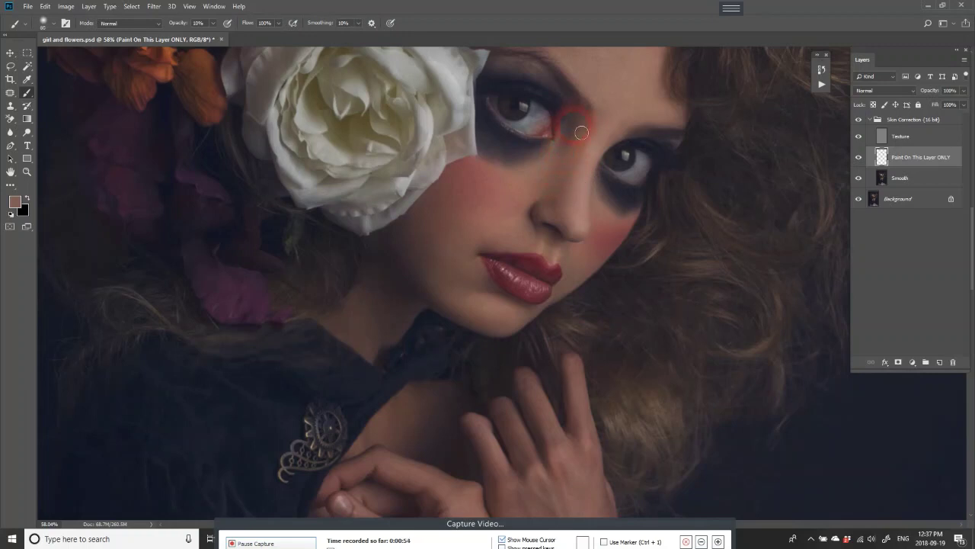
drag(580, 106, 589, 178)
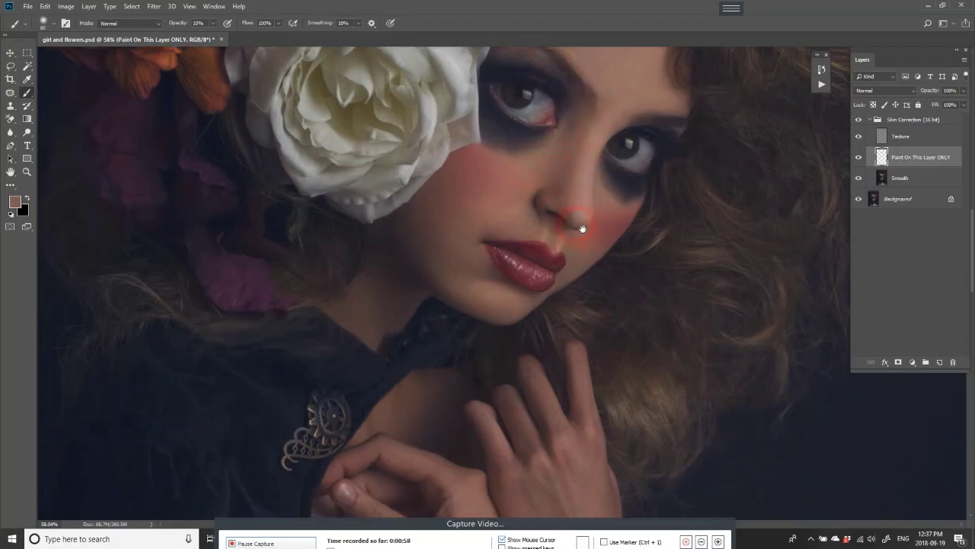
mouse_move(575, 244)
mouse_down()
mouse_move(588, 216)
mouse_move(575, 172)
mouse_move(577, 182)
mouse_up()
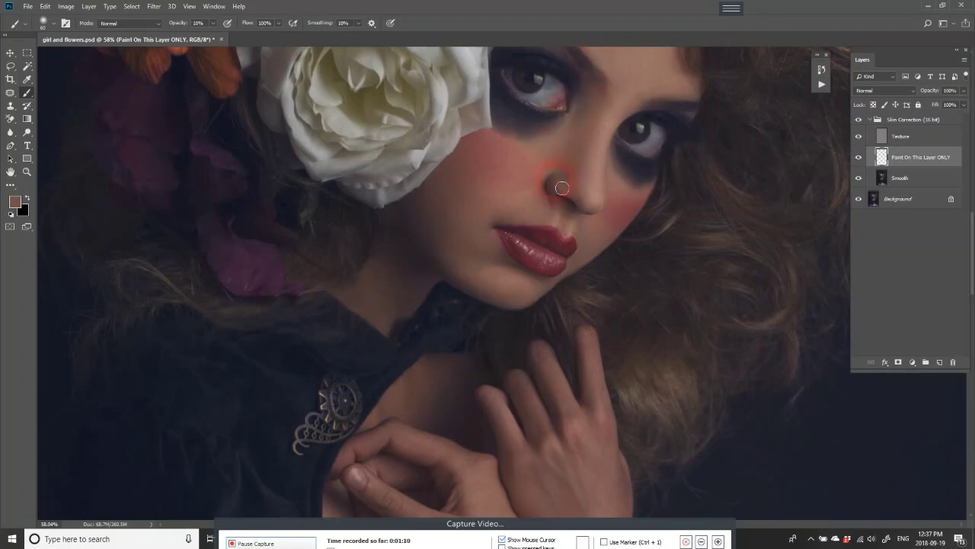
key(i)
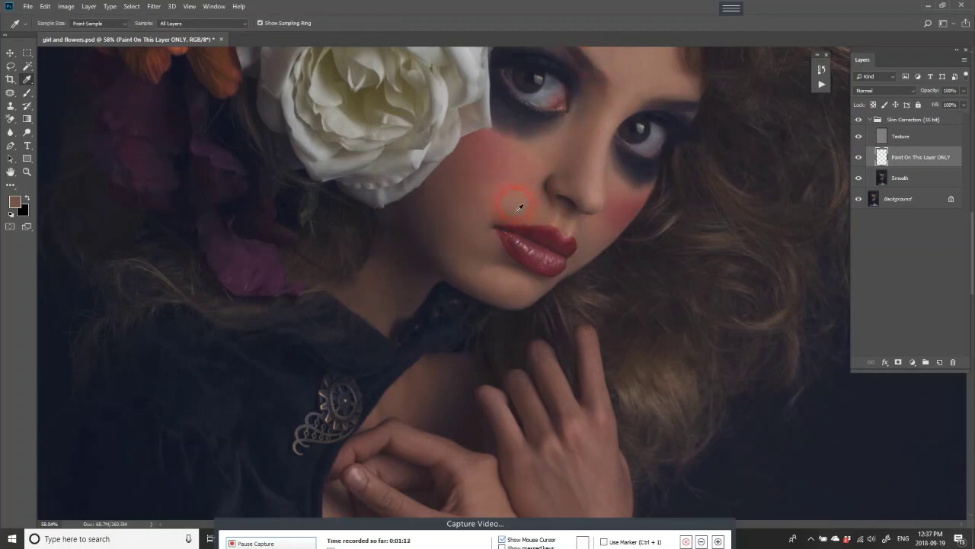
- Zoom in on the nose and smooth the skin above the upper lip
key(z)
drag(522, 204, 548, 220)
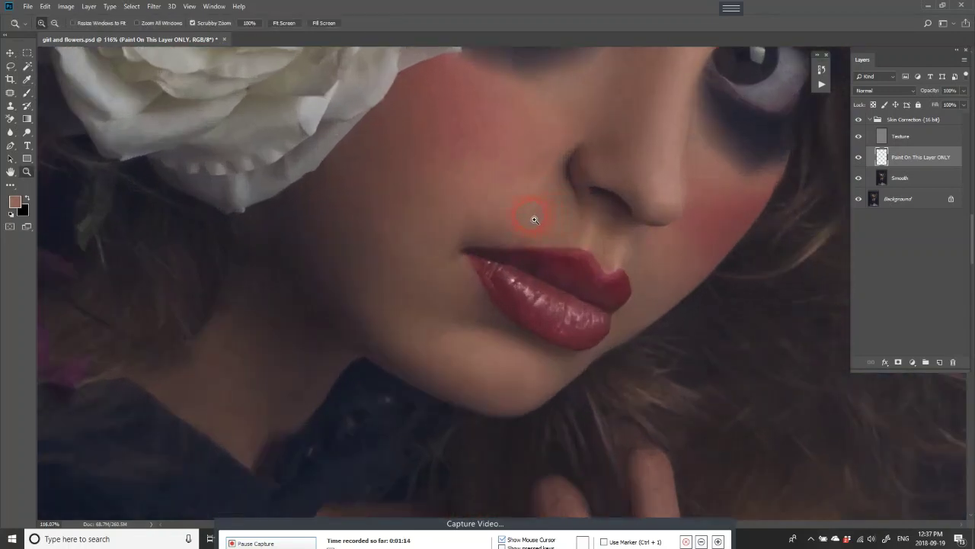
key(b)
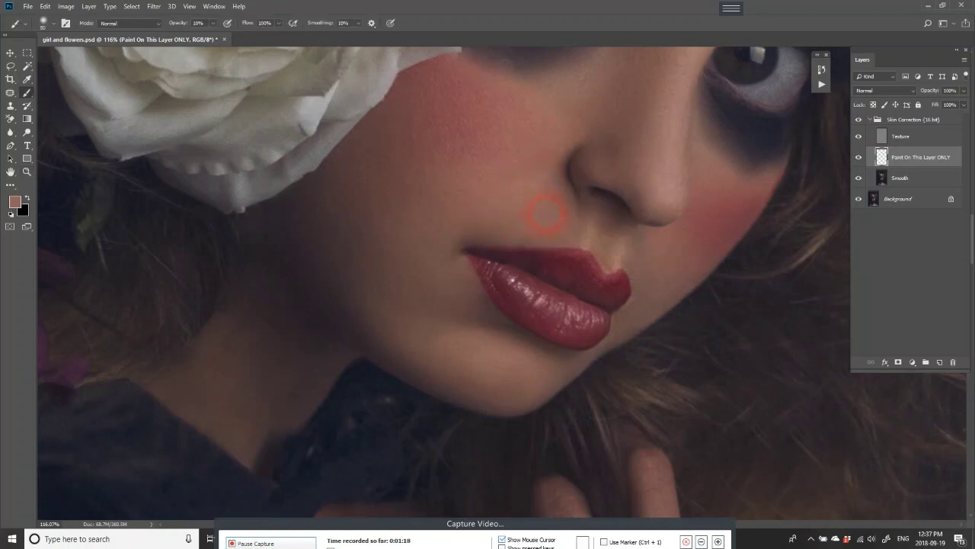
mouse_move(546, 215)
mouse_down()
mouse_move(577, 157)
mouse_move(571, 218)
mouse_move(562, 203)
mouse_move(583, 236)
mouse_up()
mouse_move(483, 228)
mouse_down()
mouse_move(553, 192)
mouse_move(579, 161)
mouse_move(527, 195)
mouse_move(536, 235)
mouse_move(498, 213)
mouse_move(549, 153)
mouse_move(562, 157)
mouse_move(559, 224)
mouse_move(539, 231)
mouse_move(475, 218)
mouse_move(523, 186)
mouse_move(544, 134)
mouse_move(571, 152)
mouse_move(474, 213)
mouse_move(530, 227)
mouse_move(564, 144)
mouse_up()
- Sample tones beside the nose and soften down the nose onto the right cheek
alt+click(526, 222)
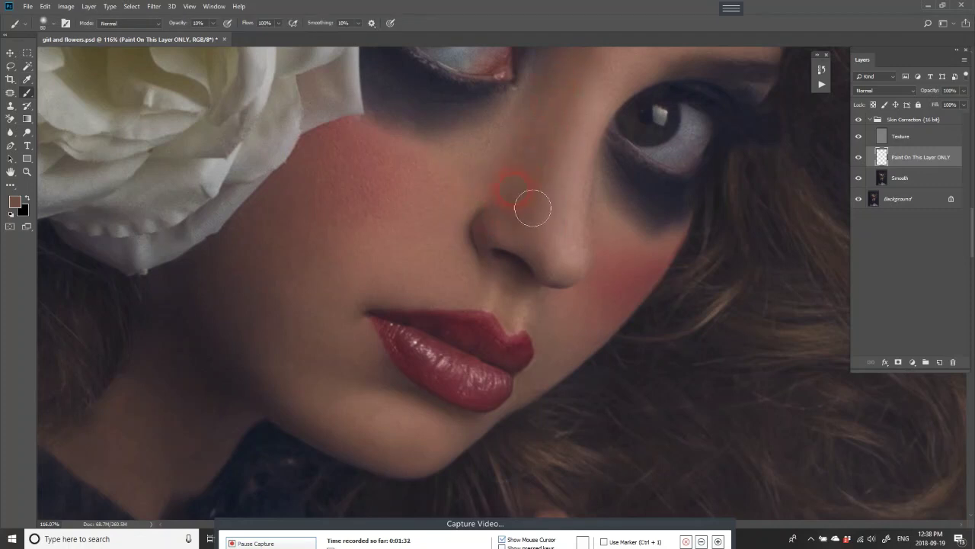
mouse_move(532, 208)
mouse_down()
mouse_move(507, 246)
mouse_move(607, 270)
mouse_up()
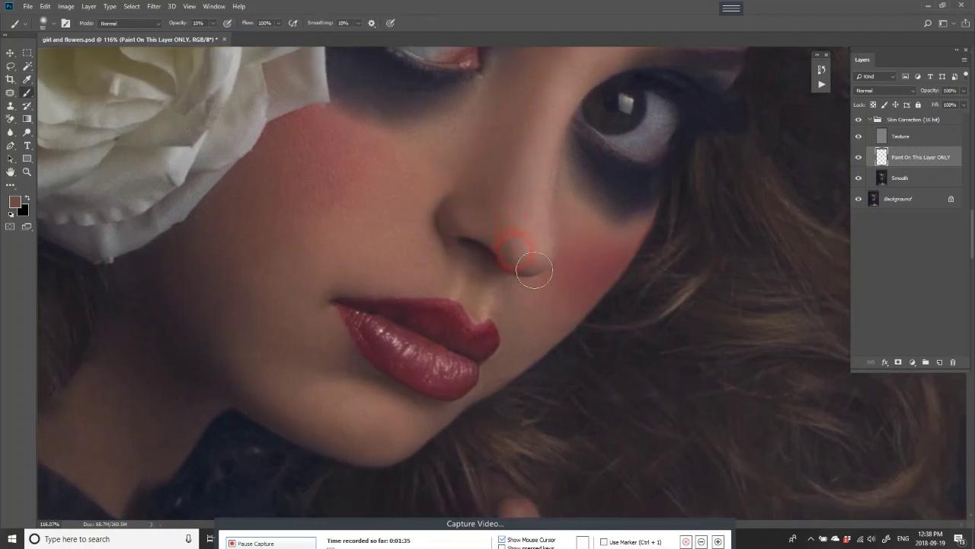
alt+click(525, 276)
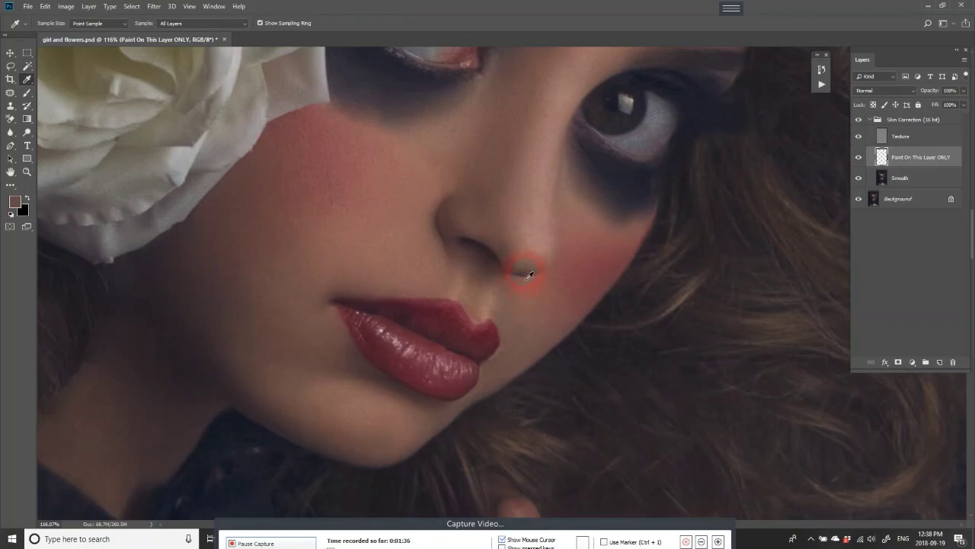
drag(539, 290, 527, 265)
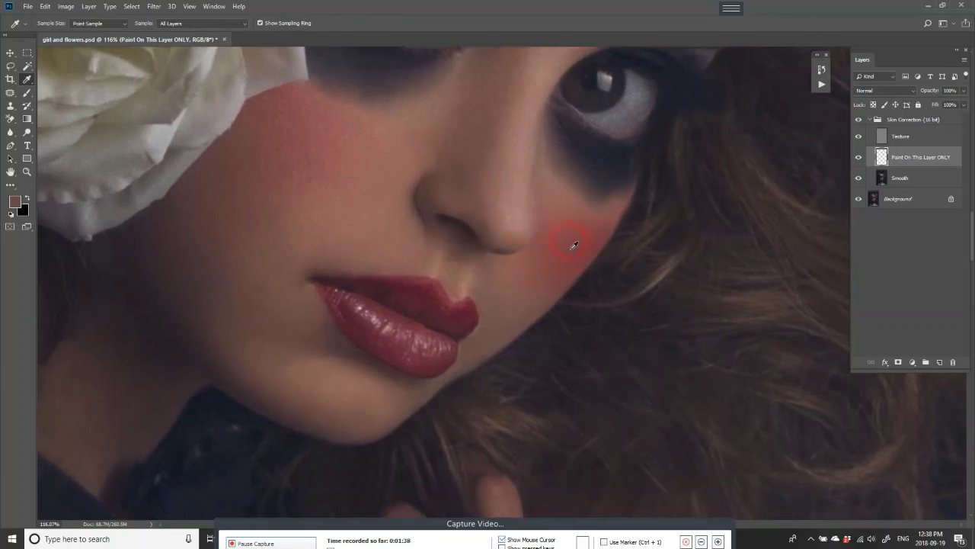
mouse_move(599, 228)
mouse_down()
mouse_move(577, 201)
mouse_move(605, 221)
mouse_move(562, 300)
mouse_move(540, 279)
mouse_up()
- Soften the skin around the lip corner and nearby jaw with a sampled tone
alt+click(489, 309)
click(495, 297)
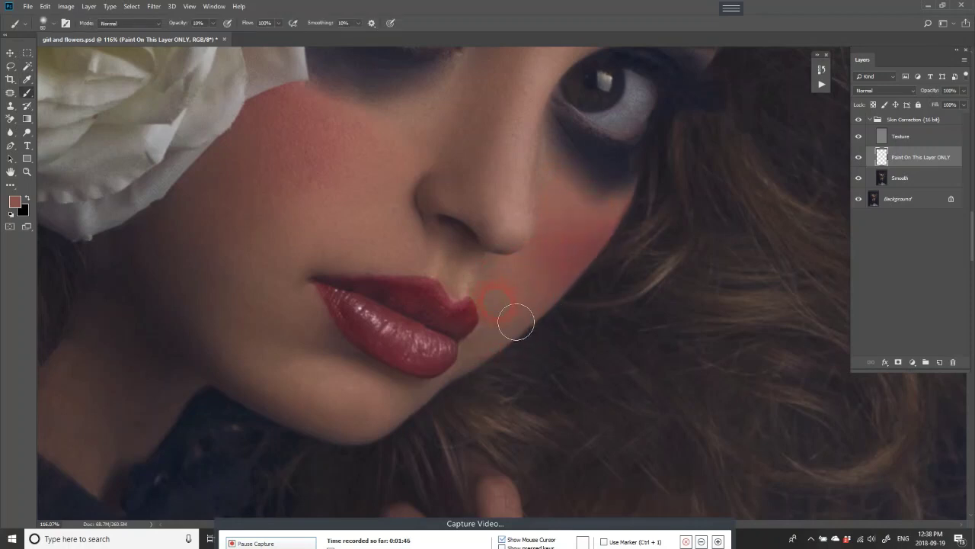
drag(504, 303, 494, 284)
drag(536, 314, 530, 305)
mouse_move(494, 269)
mouse_down()
mouse_move(477, 366)
mouse_move(497, 307)
mouse_move(483, 257)
mouse_up()
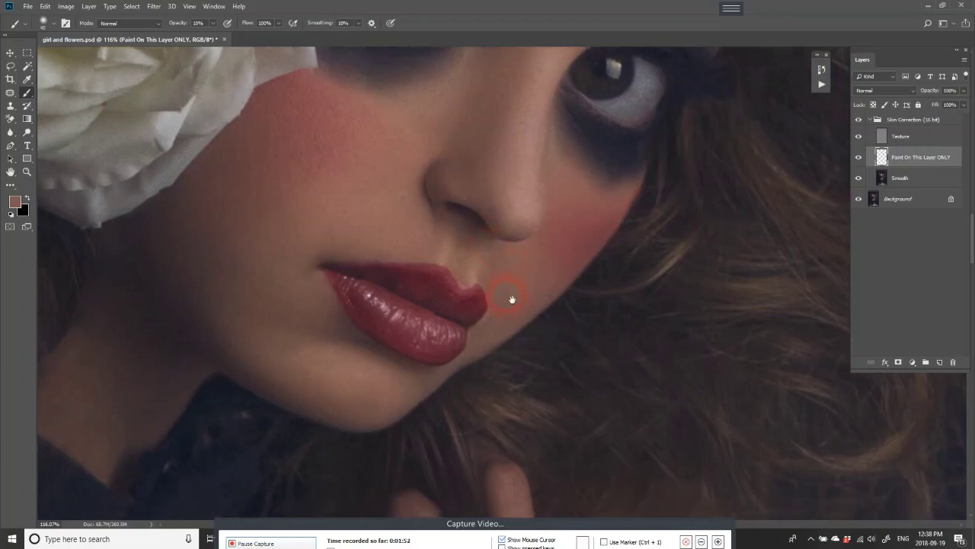
- Sample a tone below the lip and smooth the chin
scroll(512, 298, down, 3)
key(i)
click(444, 263)
key(b)
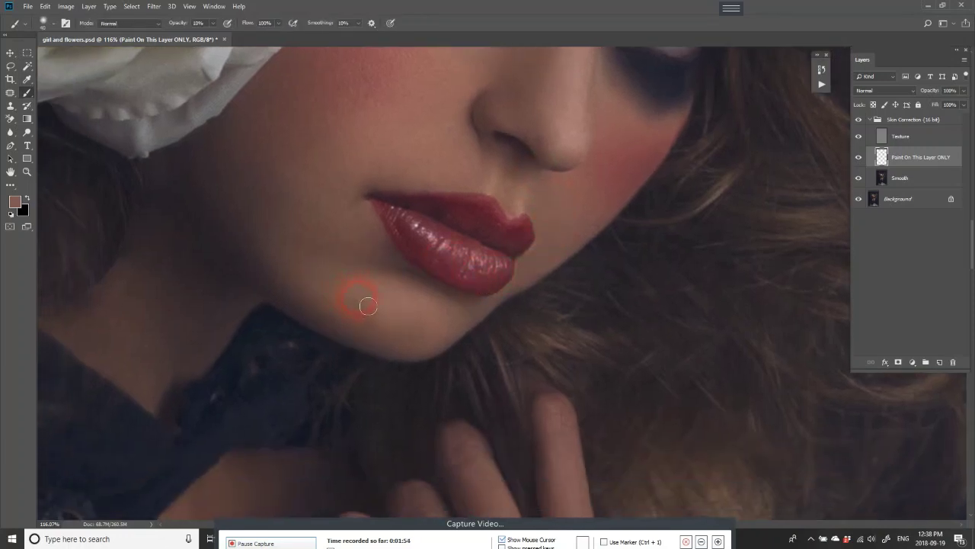
mouse_move(366, 305)
mouse_down()
mouse_move(304, 289)
mouse_move(358, 242)
mouse_move(385, 274)
mouse_move(390, 325)
mouse_move(327, 266)
mouse_move(431, 331)
mouse_move(372, 217)
mouse_move(364, 227)
mouse_move(355, 218)
mouse_move(403, 337)
mouse_move(436, 347)
mouse_move(394, 329)
mouse_up()
- Smooth the cheek and jawline further, then sample a lighter tone with a smaller brush
key(z)
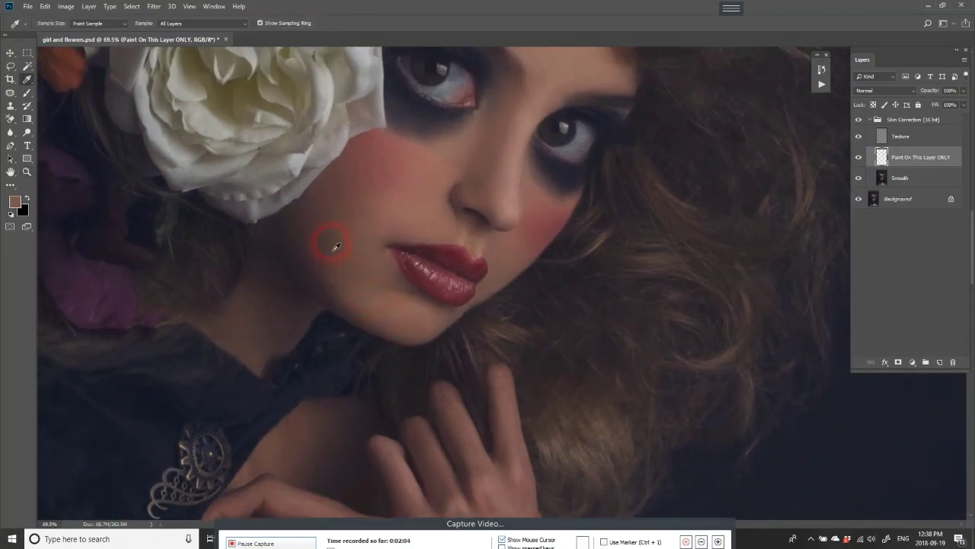
key(b)
mouse_move(342, 255)
mouse_down()
mouse_move(338, 264)
mouse_move(333, 232)
mouse_move(373, 318)
mouse_up()
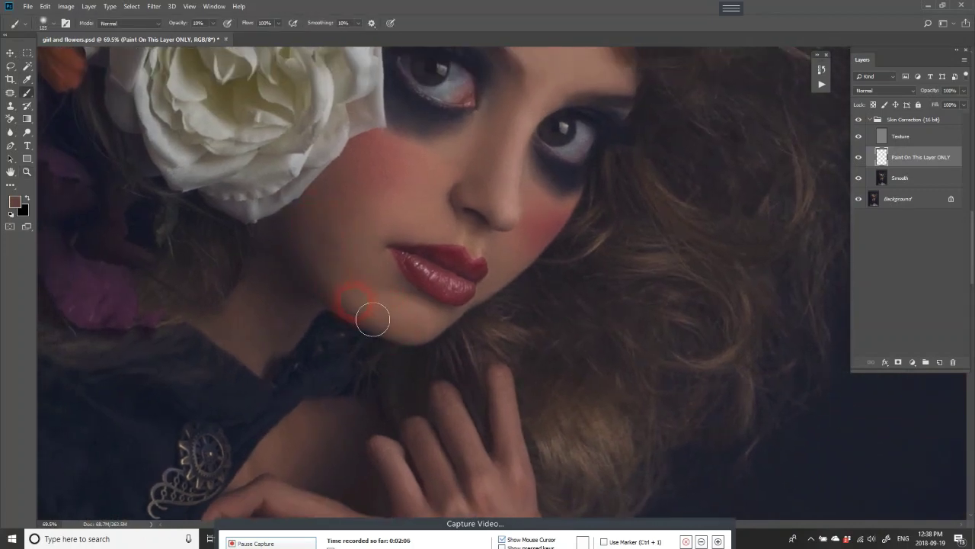
mouse_move(339, 249)
mouse_down()
mouse_move(348, 163)
mouse_move(359, 272)
mouse_move(373, 206)
mouse_up()
drag(490, 163, 479, 263)
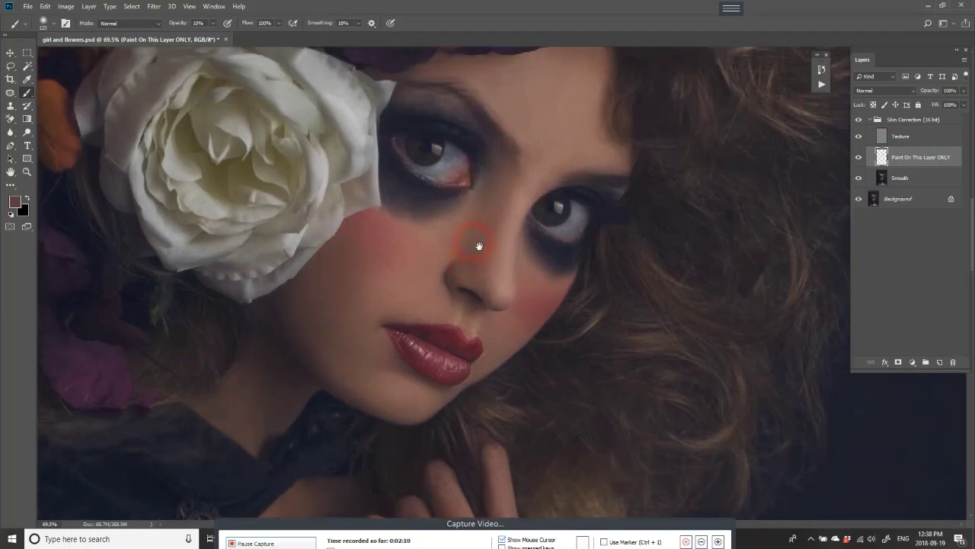
alt+click(550, 191)
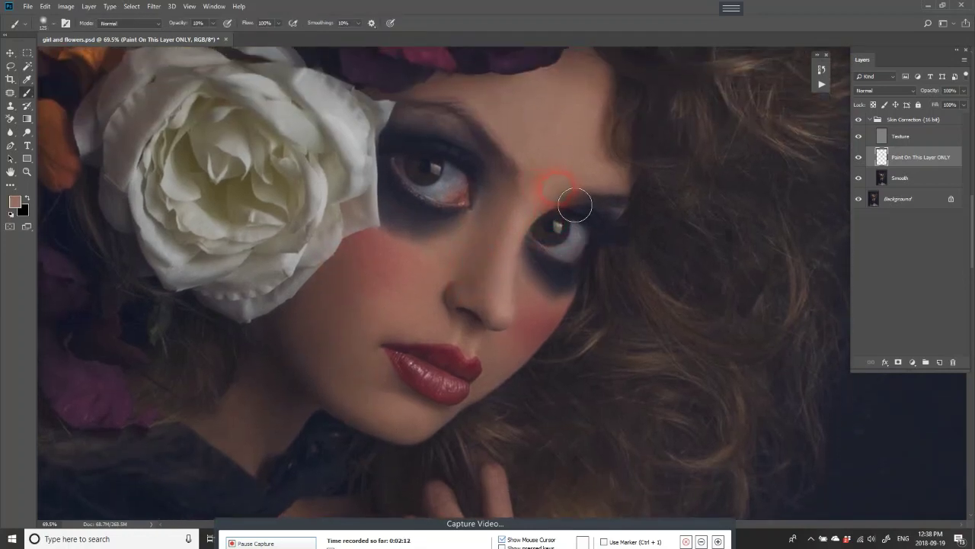
key(bracketleft)
key(bracketleft)
- Toggle the Skin Correction group off and on, then zoom out to the whole portrait
click(858, 120)
click(859, 121)
key(z)
drag(605, 186, 556, 187)
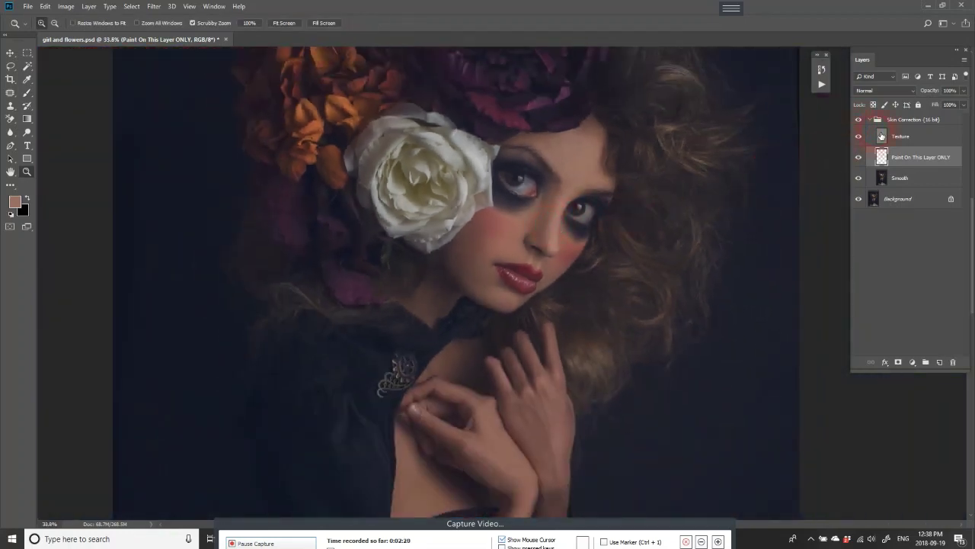
- Compare with corrections hidden, then soften one finger down to the knuckle
click(859, 120)
click(858, 119)
mouse_move(552, 322)
mouse_down()
mouse_move(533, 224)
mouse_move(566, 254)
mouse_up()
key(i)
click(496, 191)
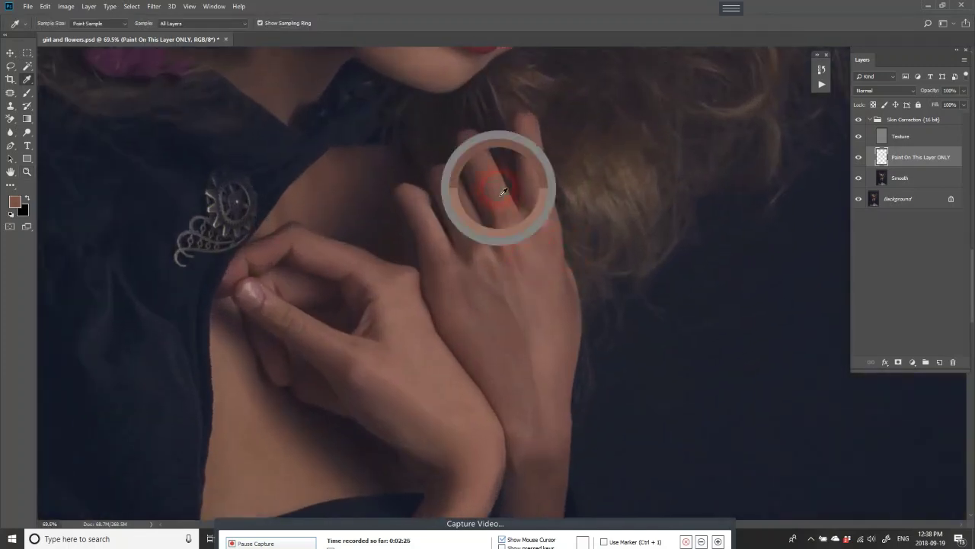
key(b)
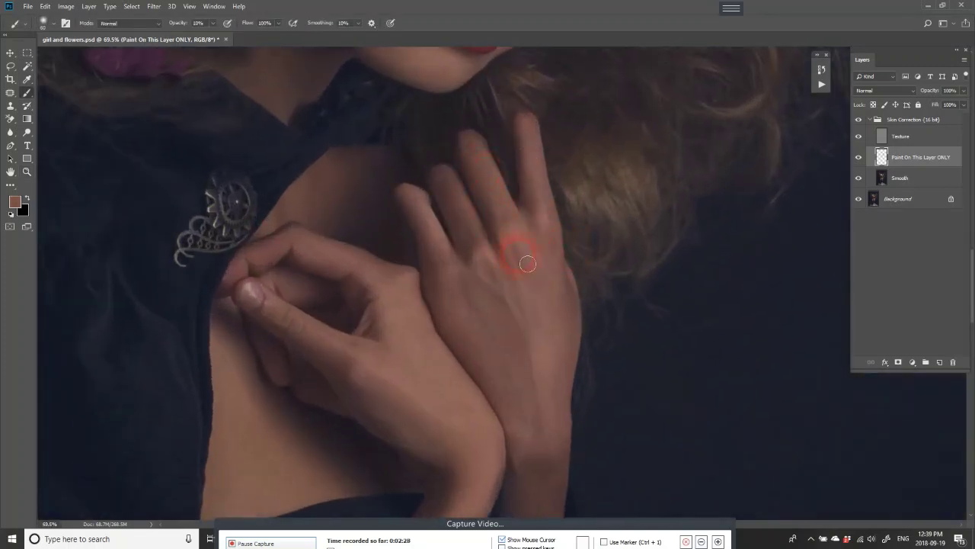
mouse_move(525, 168)
mouse_down()
mouse_move(529, 124)
mouse_move(553, 238)
mouse_up()
drag(555, 274, 535, 204)
- Sample several skin tones from the fingers and hand of the raised hand
drag(545, 303, 568, 294)
key(i)
click(480, 195)
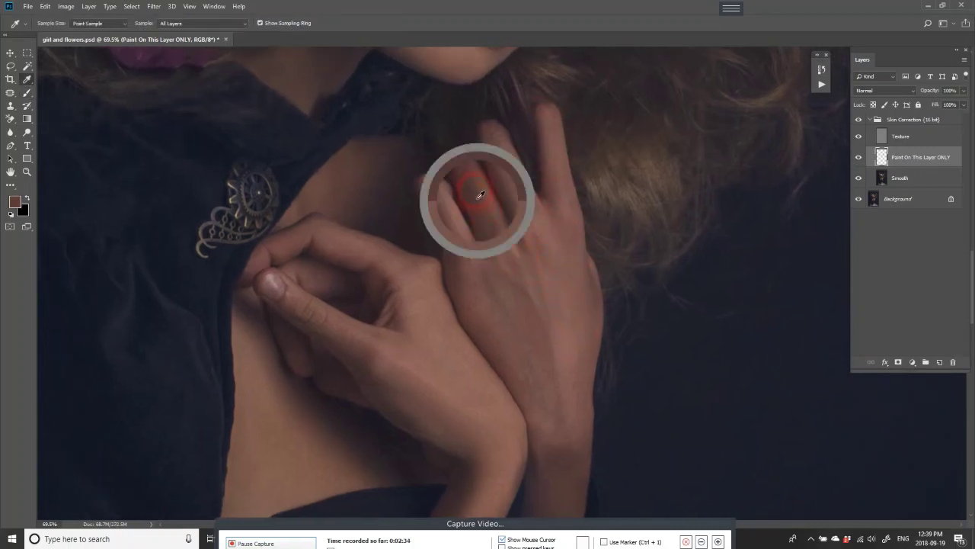
key(b)
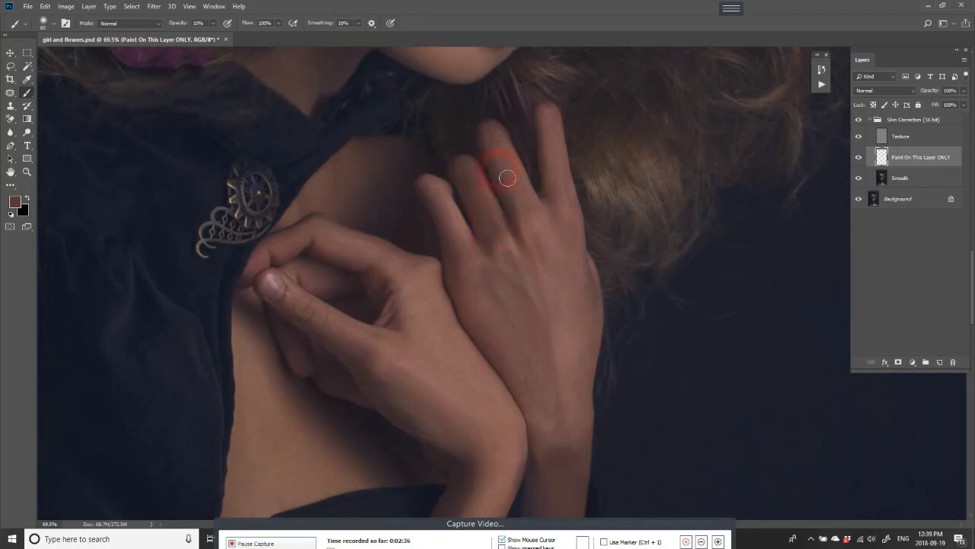
key(i)
click(457, 220)
key(b)
click(474, 259)
- Sample the back-of-hand tone and smooth the back of the hand
drag(519, 317, 496, 221)
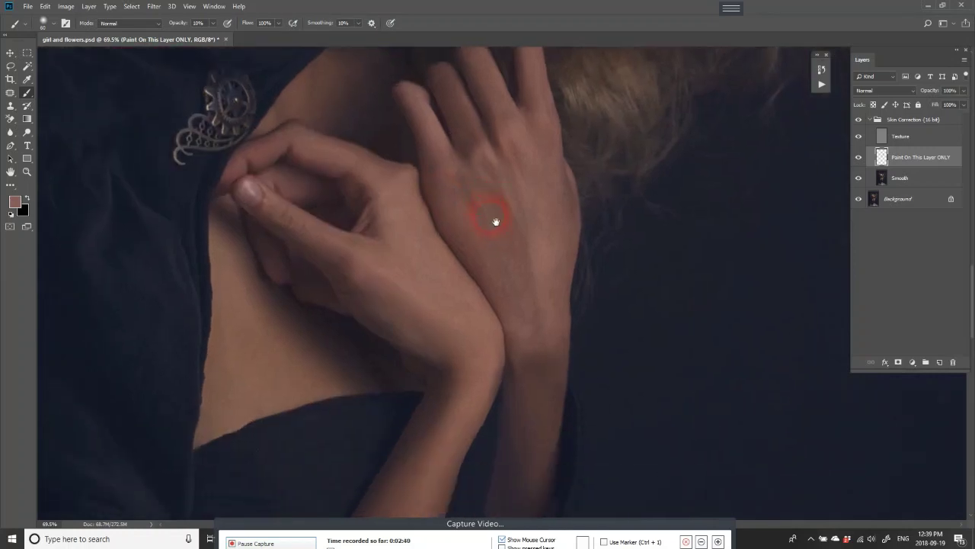
key(i)
click(497, 221)
key(b)
click(484, 169)
mouse_move(500, 186)
mouse_down()
mouse_move(513, 173)
mouse_move(518, 257)
mouse_move(557, 353)
mouse_move(538, 201)
mouse_move(540, 272)
mouse_move(505, 200)
mouse_move(523, 218)
mouse_move(507, 262)
mouse_move(555, 353)
mouse_move(511, 175)
mouse_move(544, 203)
mouse_move(542, 291)
mouse_move(519, 191)
mouse_move(492, 308)
mouse_move(515, 292)
mouse_move(514, 414)
mouse_move(533, 262)
mouse_move(492, 375)
mouse_move(514, 250)
mouse_move(516, 344)
mouse_move(507, 249)
mouse_move(571, 170)
mouse_move(426, 67)
mouse_move(513, 233)
mouse_move(440, 96)
mouse_move(503, 198)
mouse_move(445, 95)
mouse_move(496, 119)
mouse_move(518, 157)
mouse_up()
- Sample a darker forearm tone and soften the upper hand near the ring
alt+click(492, 374)
mouse_move(543, 60)
mouse_down()
mouse_move(584, 322)
mouse_move(560, 246)
mouse_up()
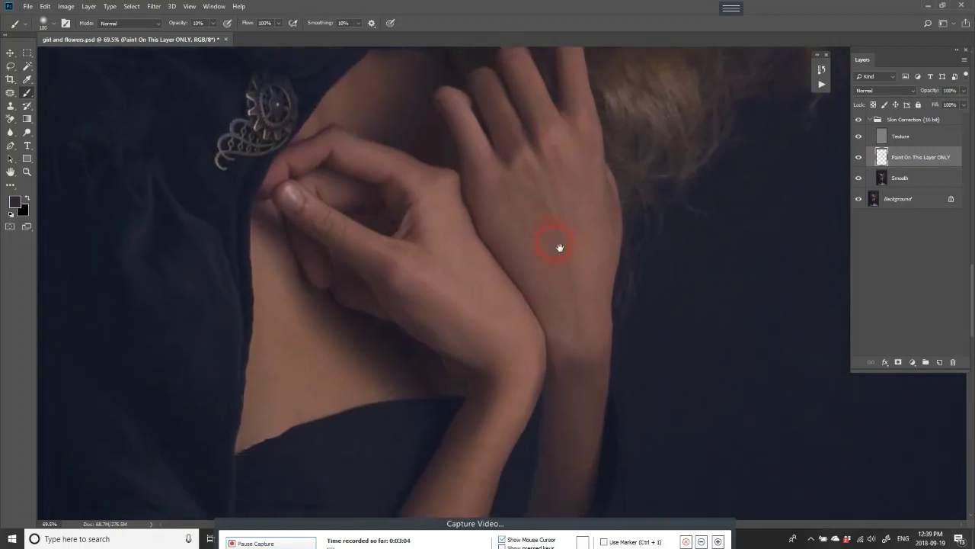
drag(562, 200, 560, 128)
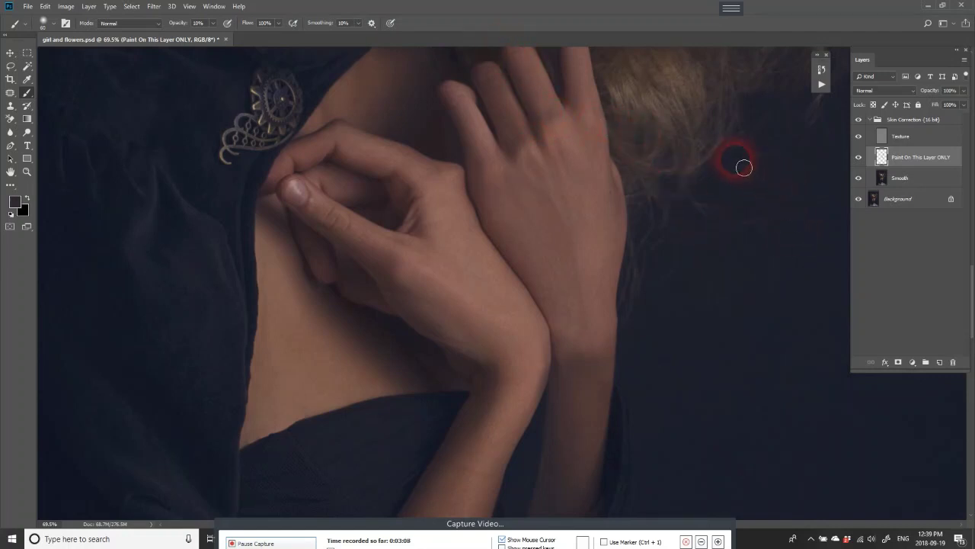
- Sample a skin tone and paint it along the back of the hand
drag(511, 238, 520, 176)
key(i)
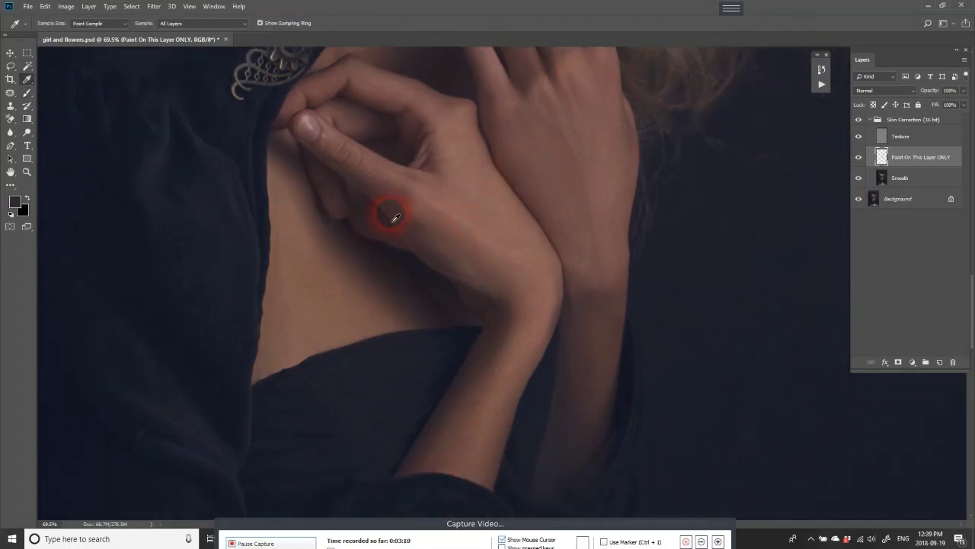
click(391, 191)
key(b)
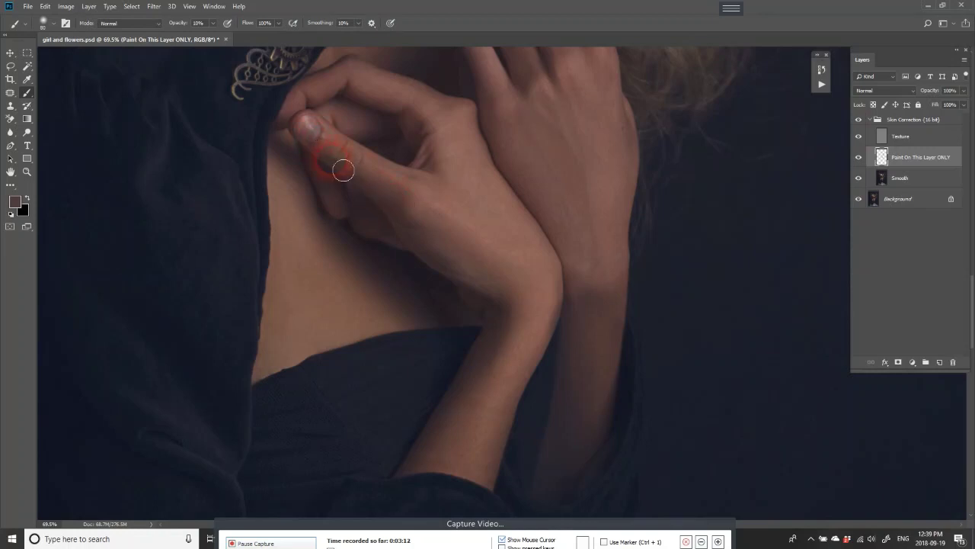
mouse_move(392, 206)
mouse_down()
mouse_move(481, 278)
mouse_move(409, 170)
mouse_move(420, 211)
mouse_move(355, 111)
mouse_move(381, 95)
mouse_move(413, 142)
mouse_move(368, 86)
mouse_move(403, 135)
mouse_move(404, 154)
mouse_up()
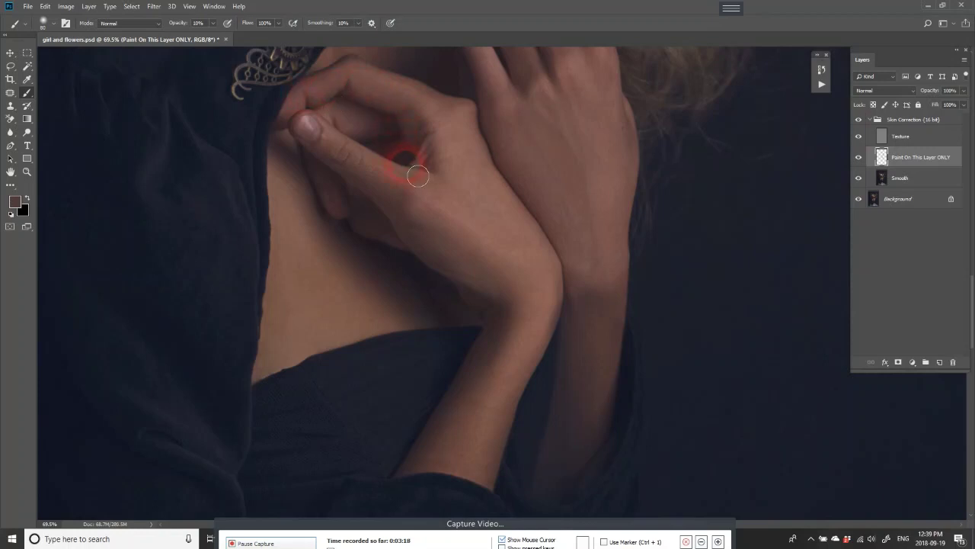
- Paint a lighter tone over the hand and a darker tone down the wrist
alt+click(482, 217)
mouse_move(488, 229)
mouse_down()
mouse_move(470, 215)
mouse_move(527, 259)
mouse_move(468, 183)
mouse_move(505, 226)
mouse_move(549, 316)
mouse_move(492, 464)
mouse_move(553, 315)
mouse_move(523, 374)
mouse_up()
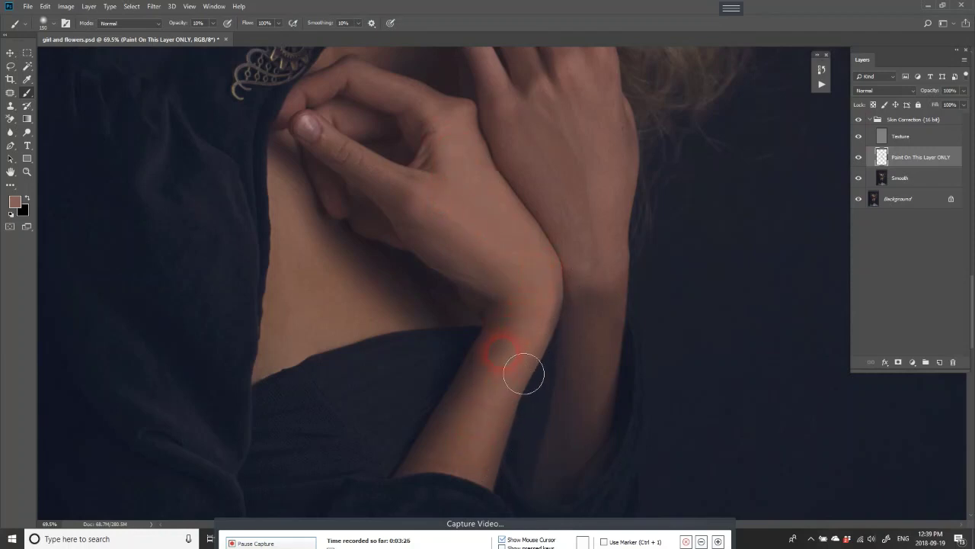
alt+click(566, 407)
mouse_move(566, 407)
mouse_down()
mouse_move(483, 470)
mouse_move(479, 331)
mouse_move(435, 490)
mouse_move(495, 374)
mouse_move(453, 279)
mouse_move(388, 357)
mouse_move(399, 350)
mouse_move(356, 209)
mouse_move(388, 343)
mouse_move(349, 349)
mouse_move(389, 320)
mouse_move(329, 226)
mouse_move(313, 264)
mouse_move(411, 339)
mouse_move(442, 333)
mouse_move(368, 348)
mouse_move(364, 366)
mouse_move(364, 126)
mouse_move(446, 181)
mouse_up()
scroll(446, 180, up, 3)
mouse_move(414, 214)
mouse_down()
mouse_move(384, 130)
mouse_move(381, 146)
mouse_move(431, 187)
mouse_move(444, 104)
mouse_move(444, 178)
mouse_move(418, 259)
mouse_move(429, 191)
mouse_move(398, 203)
mouse_move(377, 103)
mouse_move(427, 187)
mouse_move(389, 183)
mouse_move(359, 196)
mouse_move(365, 201)
mouse_move(415, 76)
mouse_move(394, 122)
mouse_move(337, 116)
mouse_move(420, 178)
mouse_move(464, 266)
mouse_move(473, 256)
mouse_move(447, 231)
mouse_move(457, 256)
mouse_move(435, 194)
mouse_move(460, 208)
mouse_up()
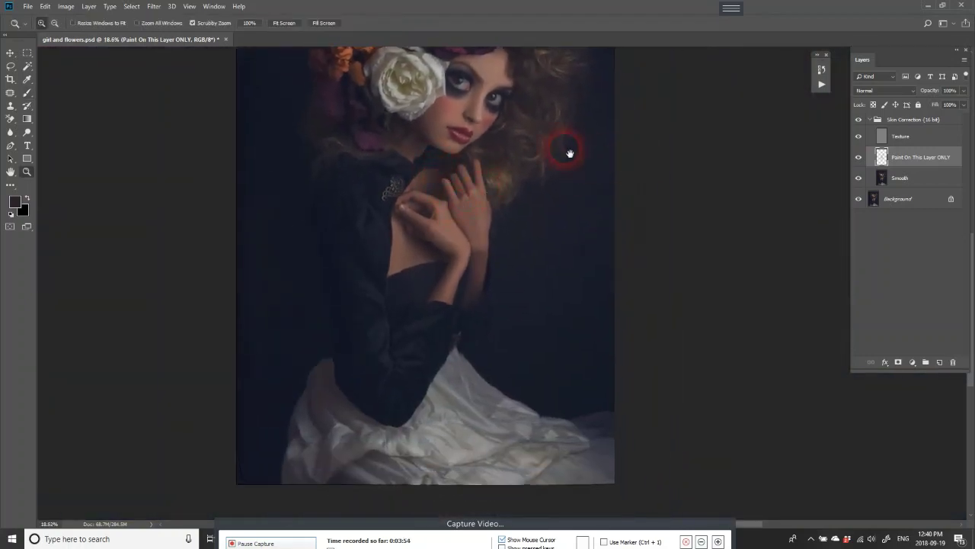
- Toggle the Skin Correction group off and on to compare with the original
drag(566, 153, 625, 191)
click(859, 121)
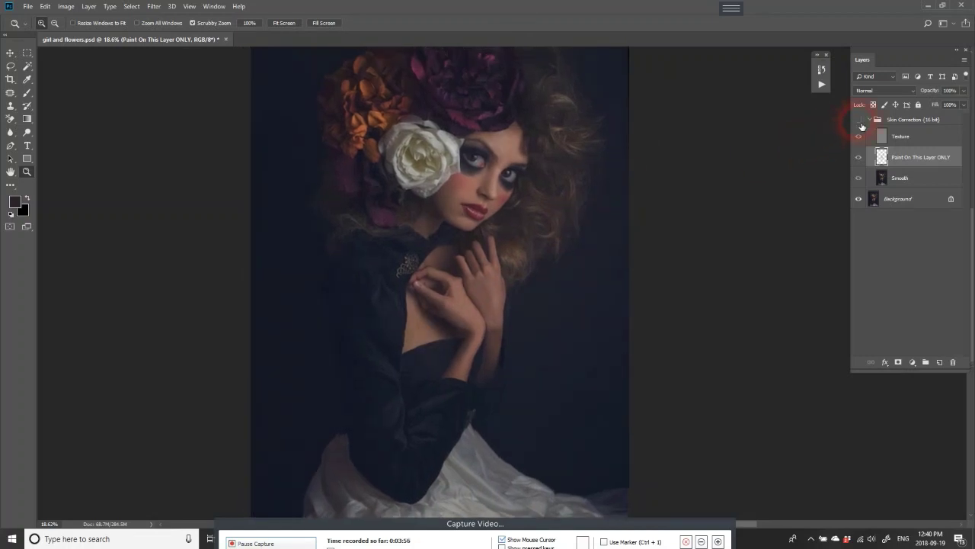
click(859, 121)
- Zoom in on the face and set up a white brush at 2% opacity
mouse_move(469, 173)
mouse_down()
mouse_move(540, 202)
mouse_move(507, 200)
mouse_up()
key(d)
key(x)
text(b)
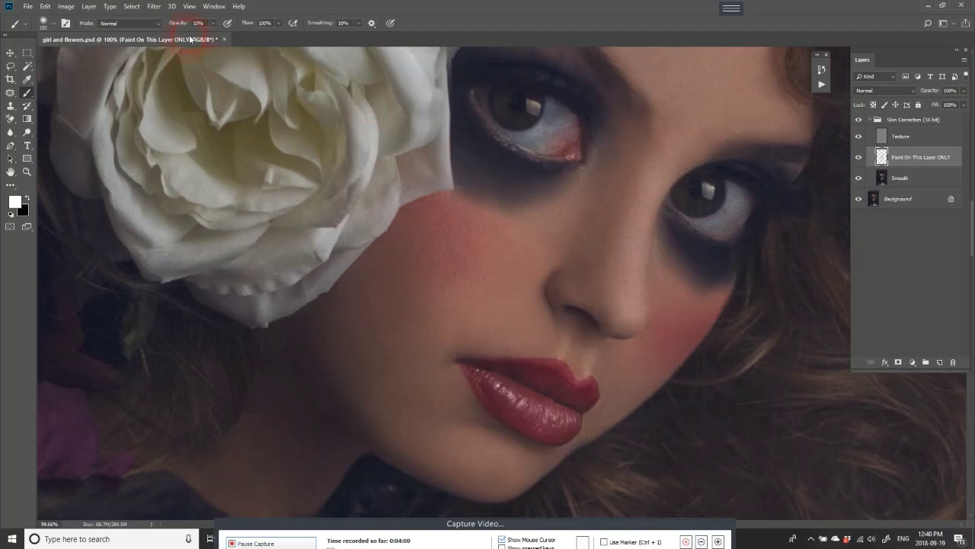
text(2)
key(Return)
- Lighten the whites and irises of both eyes with faint white strokes
mouse_move(509, 144)
mouse_down()
mouse_move(492, 145)
mouse_move(509, 145)
mouse_move(503, 155)
mouse_move(468, 111)
mouse_move(466, 85)
mouse_move(490, 126)
mouse_move(545, 159)
mouse_move(502, 156)
mouse_move(526, 150)
mouse_move(496, 148)
mouse_move(529, 152)
mouse_up()
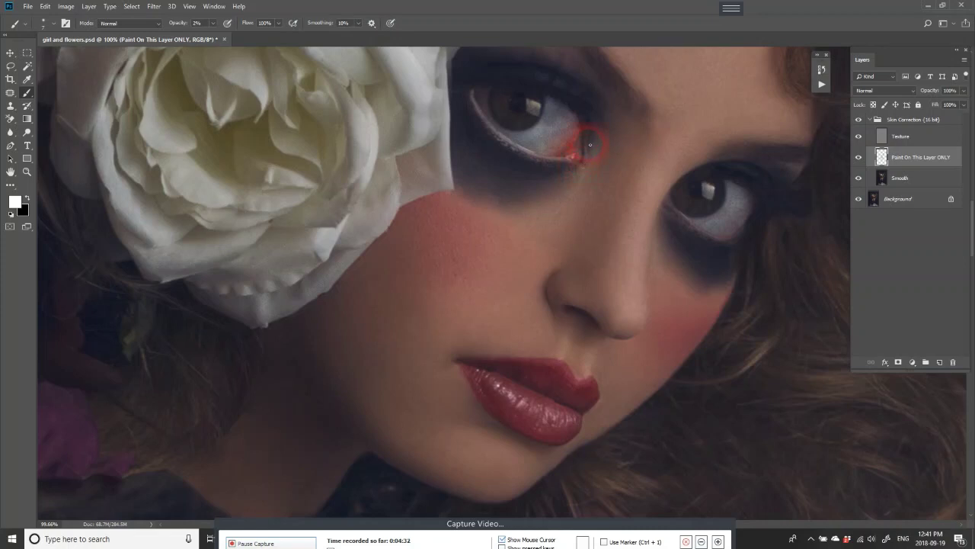
drag(656, 166, 609, 131)
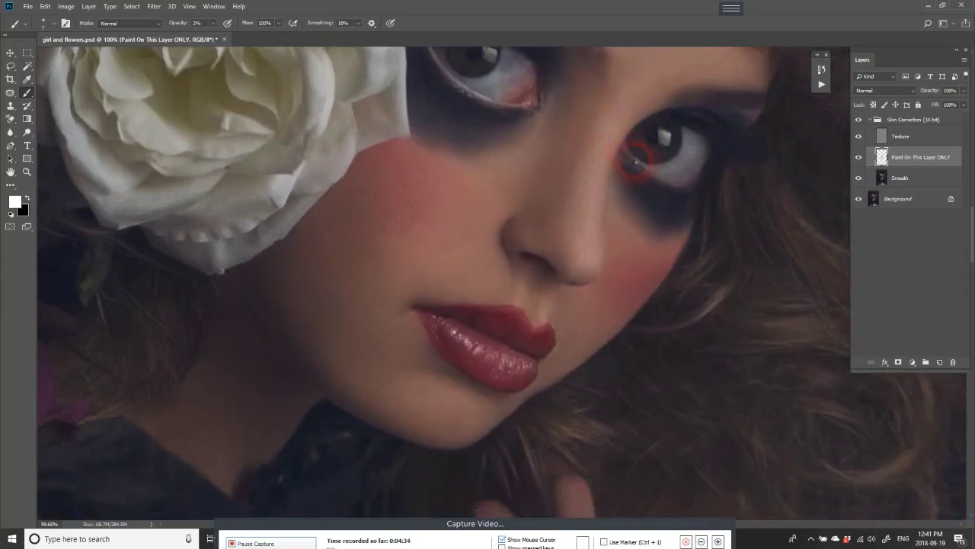
mouse_move(638, 160)
mouse_down()
mouse_move(660, 188)
mouse_move(695, 191)
mouse_move(678, 199)
mouse_move(654, 188)
mouse_move(680, 128)
mouse_move(675, 114)
mouse_move(670, 123)
mouse_move(683, 117)
mouse_move(648, 135)
mouse_move(701, 119)
mouse_move(681, 196)
mouse_move(671, 139)
mouse_move(654, 138)
mouse_move(670, 145)
mouse_move(654, 141)
mouse_move(670, 130)
mouse_move(657, 142)
mouse_move(655, 128)
mouse_move(663, 137)
mouse_move(567, 116)
mouse_up()
scroll(567, 116, up, 1)
mouse_move(504, 124)
mouse_down()
mouse_move(504, 92)
mouse_move(499, 101)
mouse_up()
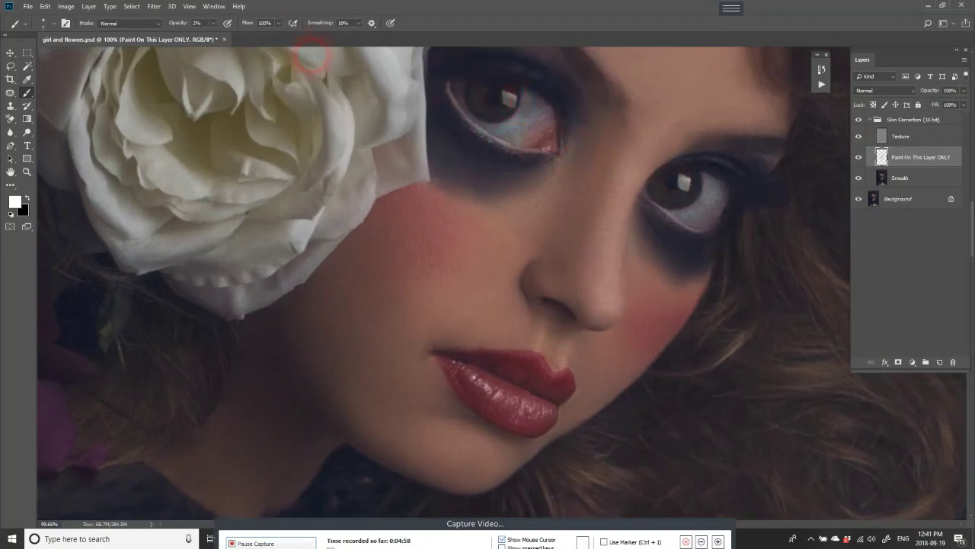
click(178, 24)
mouse_move(487, 91)
mouse_down()
mouse_move(516, 97)
mouse_move(508, 99)
mouse_move(515, 107)
mouse_up()
drag(509, 98, 543, 95)
mouse_move(661, 180)
mouse_down()
mouse_move(695, 174)
mouse_move(669, 207)
mouse_up()
- Set opacity to 3% and brighten the nose bridge, tip and left nostril
drag(567, 268, 554, 216)
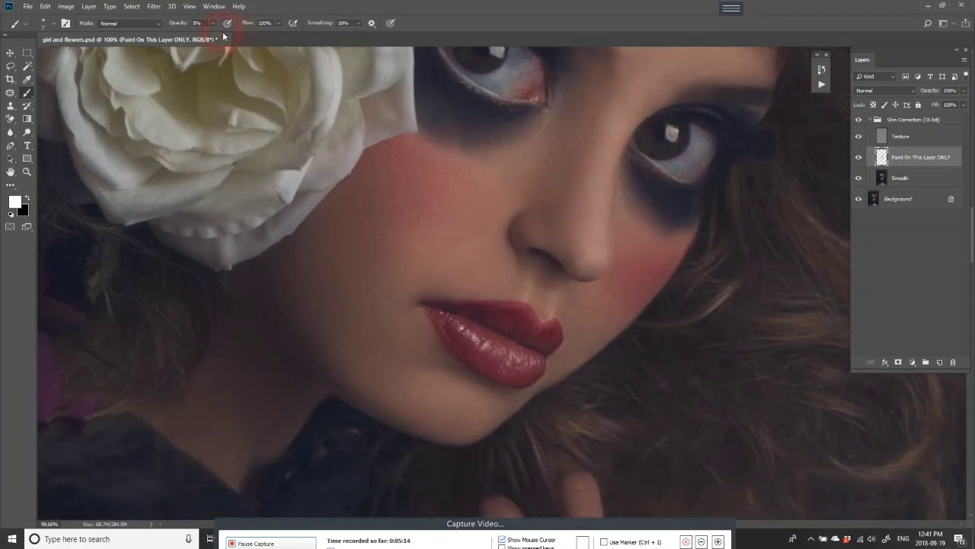
click(197, 22)
text(3)
mouse_move(593, 268)
mouse_down()
mouse_move(614, 201)
mouse_move(592, 220)
mouse_move(598, 227)
mouse_move(611, 161)
mouse_move(702, 89)
mouse_move(586, 259)
mouse_move(599, 278)
mouse_move(592, 260)
mouse_move(604, 161)
mouse_move(672, 100)
mouse_up()
mouse_move(601, 207)
mouse_down()
mouse_move(591, 248)
mouse_move(597, 225)
mouse_move(603, 256)
mouse_move(592, 265)
mouse_move(553, 264)
mouse_move(560, 267)
mouse_move(532, 242)
mouse_move(576, 286)
mouse_up()
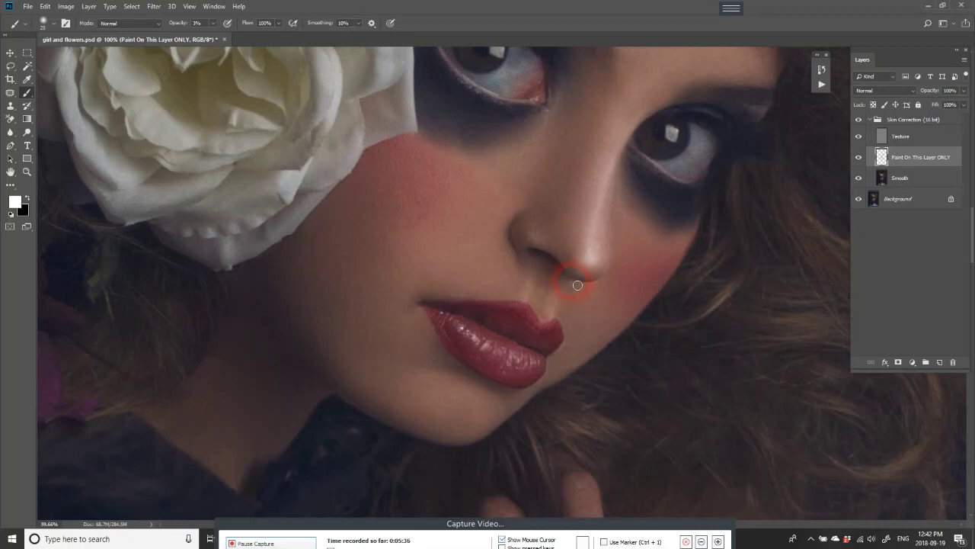
drag(540, 260, 535, 243)
- Step back three brush strokes in History, then add a faint stroke above the upper lip
click(821, 82)
click(717, 465)
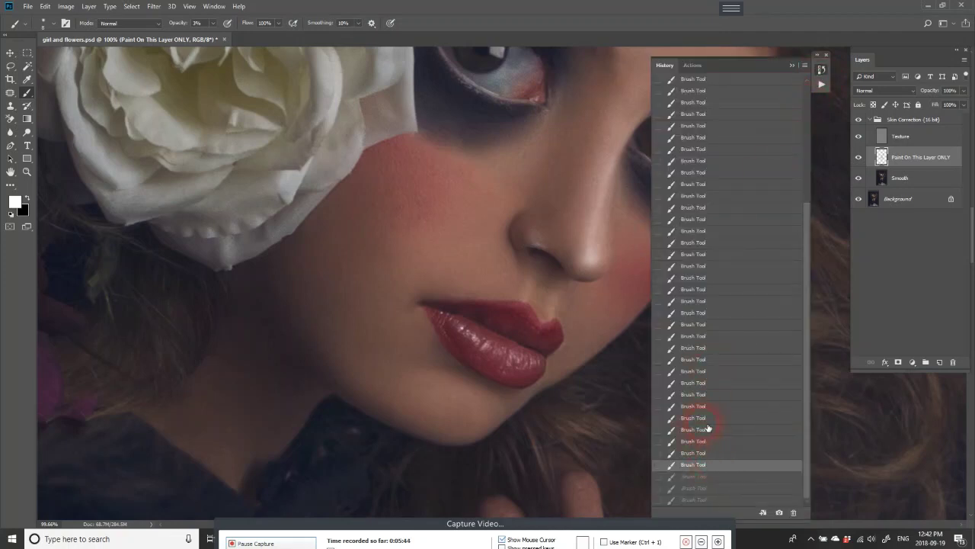
click(708, 429)
click(699, 406)
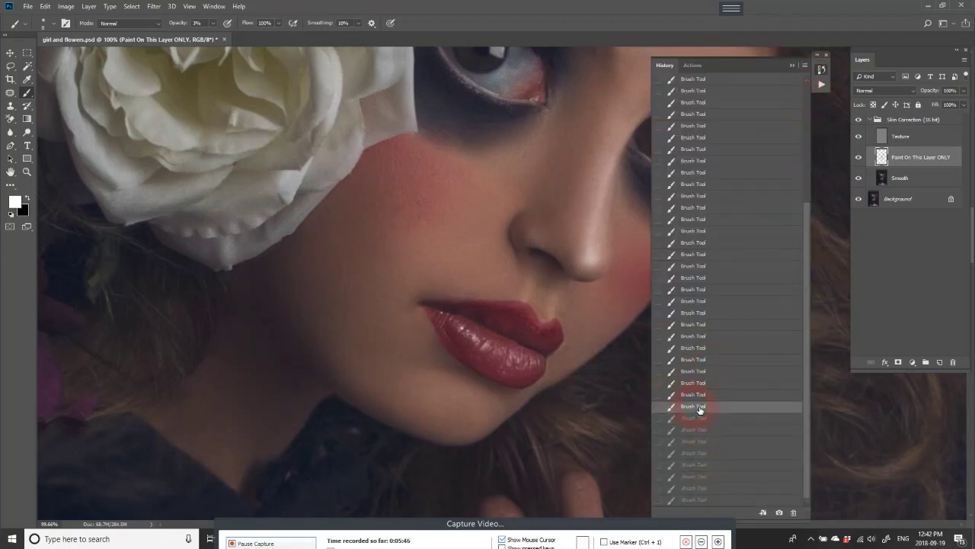
click(530, 291)
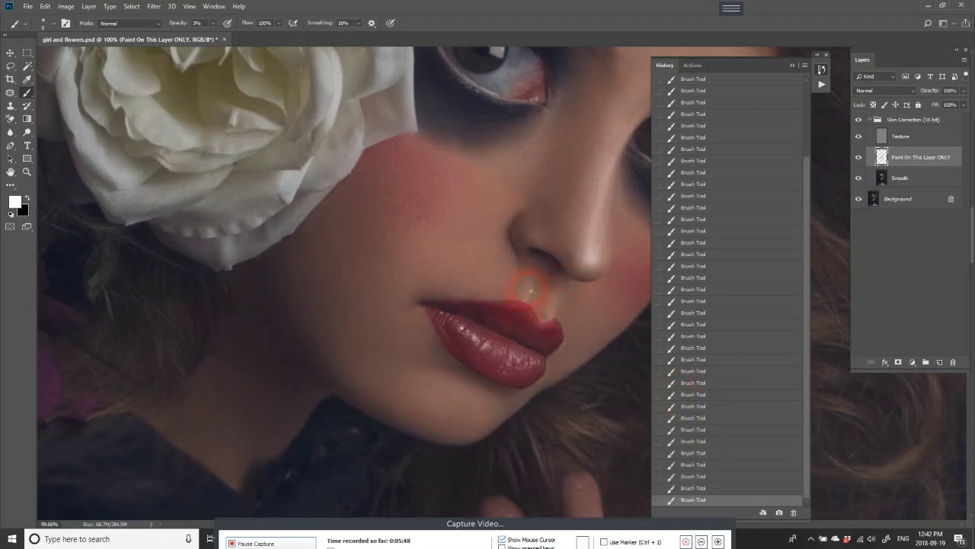
click(793, 66)
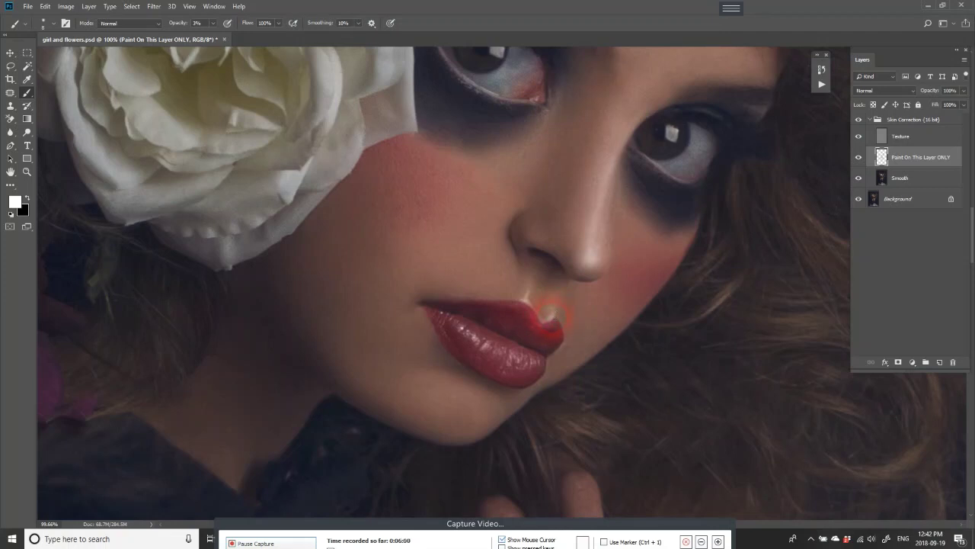
drag(559, 313, 531, 281)
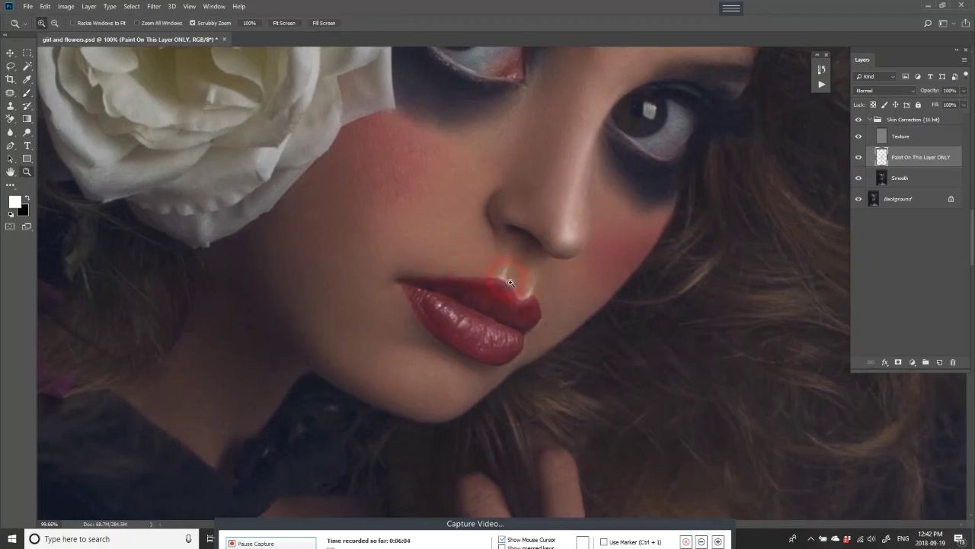
- Brush faint 3% strokes along the upper lip line, then fit the portrait on screen
mouse_move(452, 276)
mouse_down()
mouse_move(503, 281)
mouse_move(490, 246)
mouse_up()
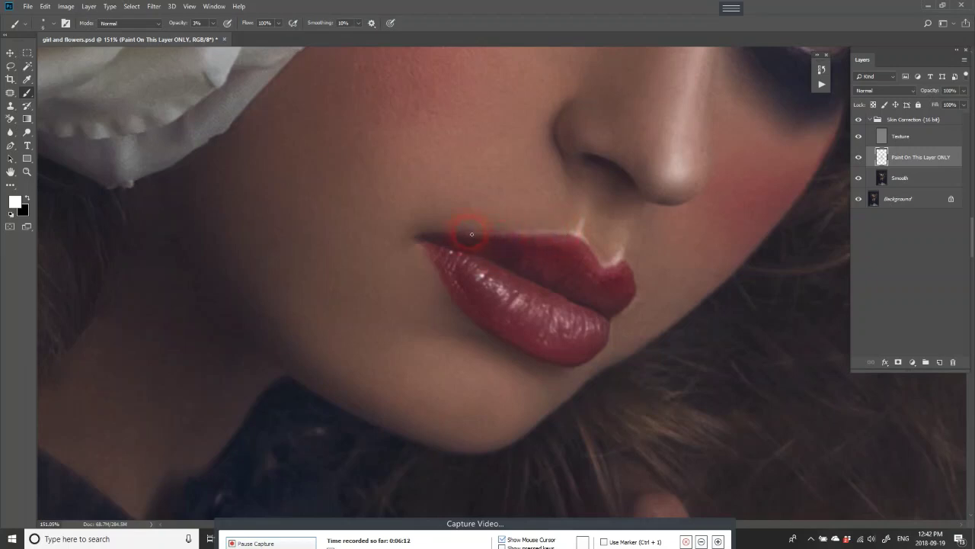
drag(472, 234, 573, 229)
scroll(588, 229, down, 2)
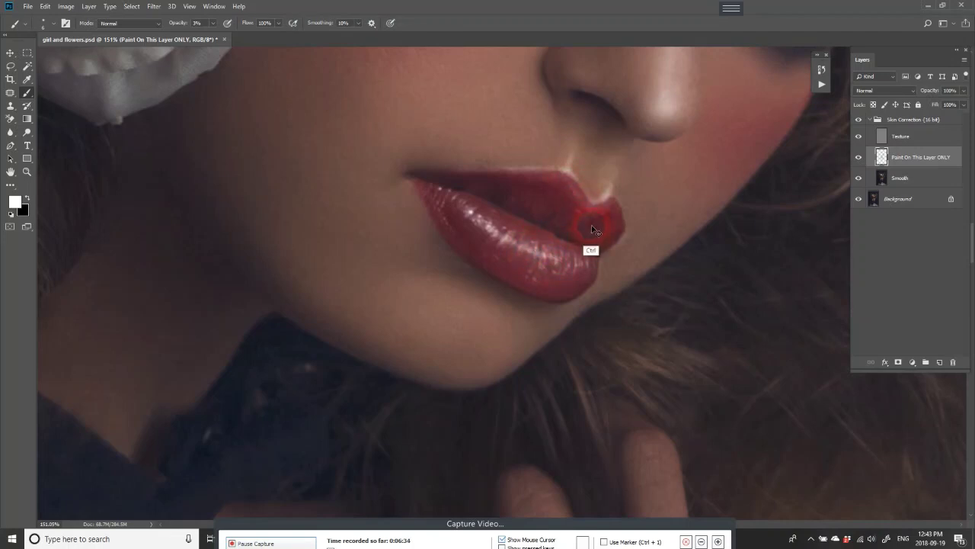
drag(588, 226, 585, 212)
drag(580, 197, 457, 183)
key(z)
key(ctrl+0)
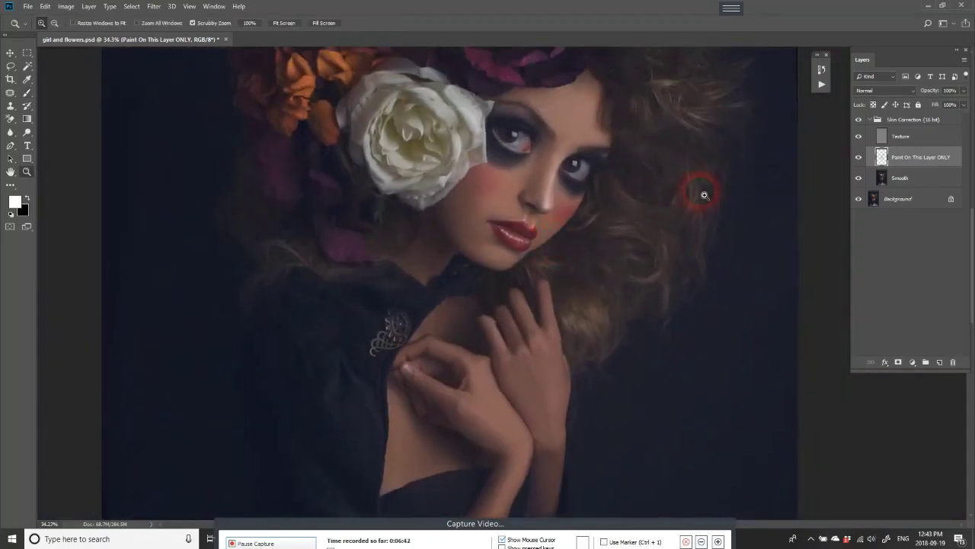
- Toggle Skin Correction to compare, then zoom on the left eye and target Paint On This Layer ONLY
click(859, 120)
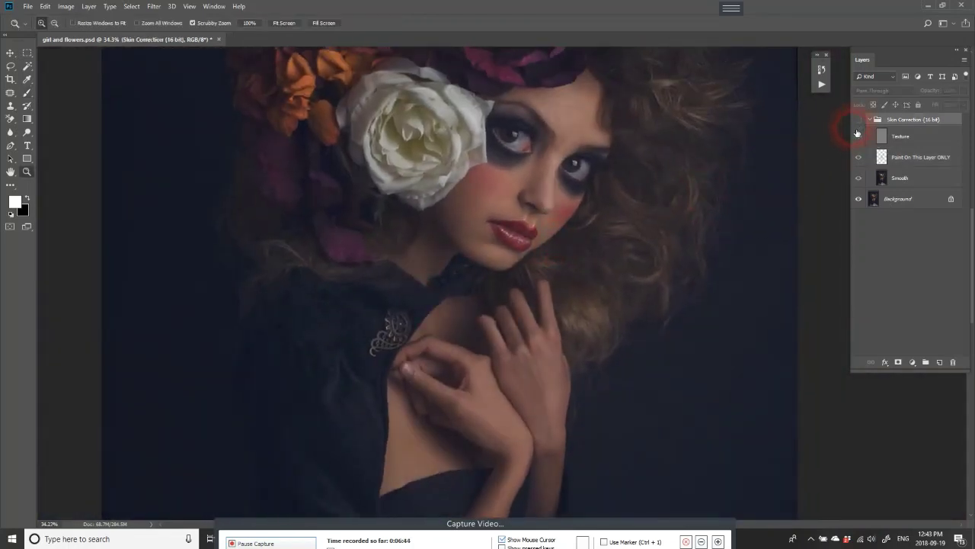
click(859, 120)
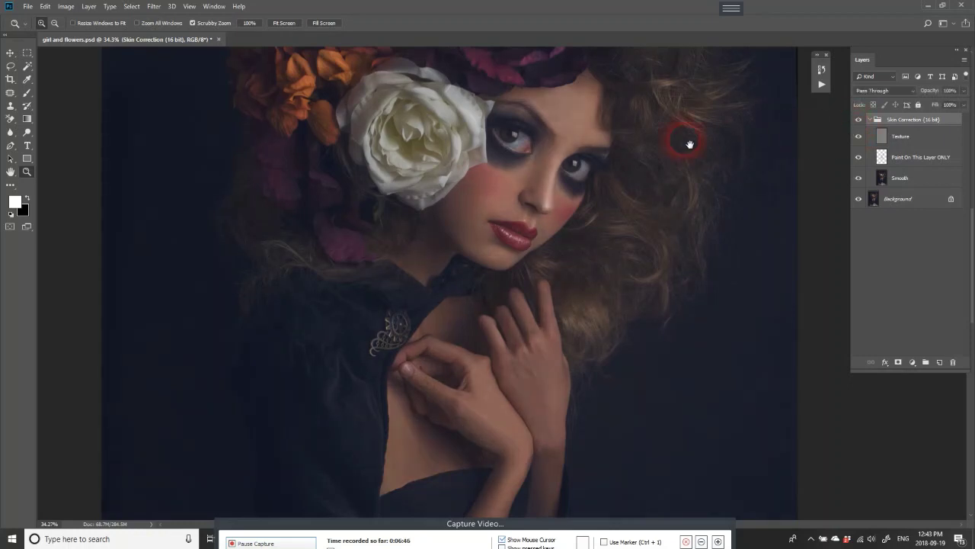
drag(531, 133, 552, 204)
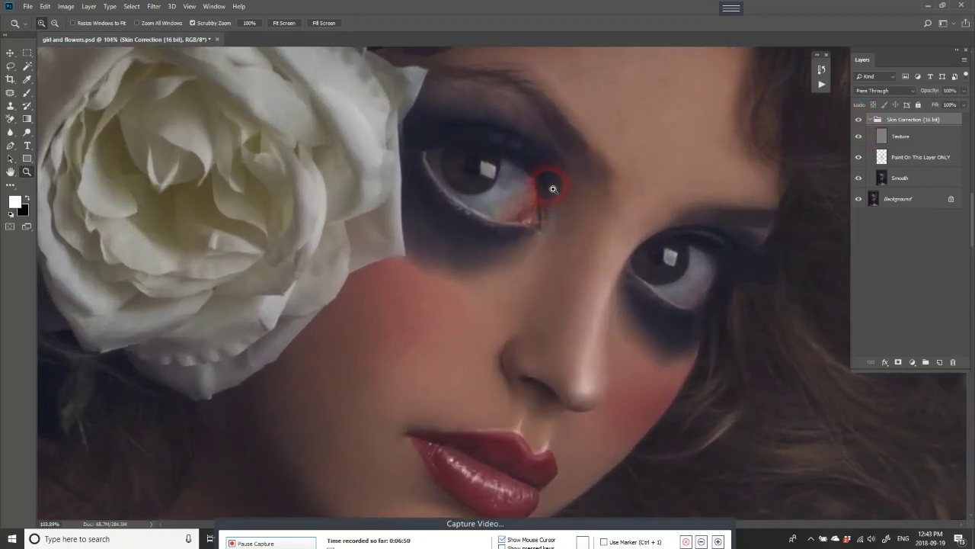
mouse_move(546, 191)
mouse_down()
mouse_move(573, 191)
mouse_move(556, 221)
mouse_move(549, 166)
mouse_move(548, 261)
mouse_up()
key(b)
click(921, 168)
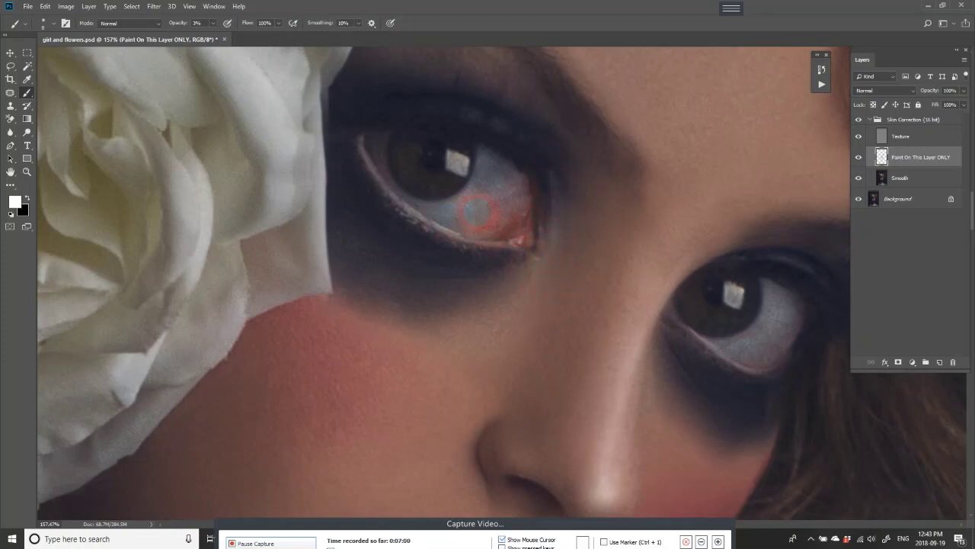
- Retone the whites and lower lids of both eyes with 3% brush strokes
mouse_move(507, 225)
mouse_down()
mouse_move(435, 192)
mouse_move(447, 212)
mouse_move(479, 206)
mouse_move(513, 220)
mouse_move(492, 221)
mouse_move(492, 200)
mouse_move(453, 219)
mouse_move(491, 208)
mouse_up()
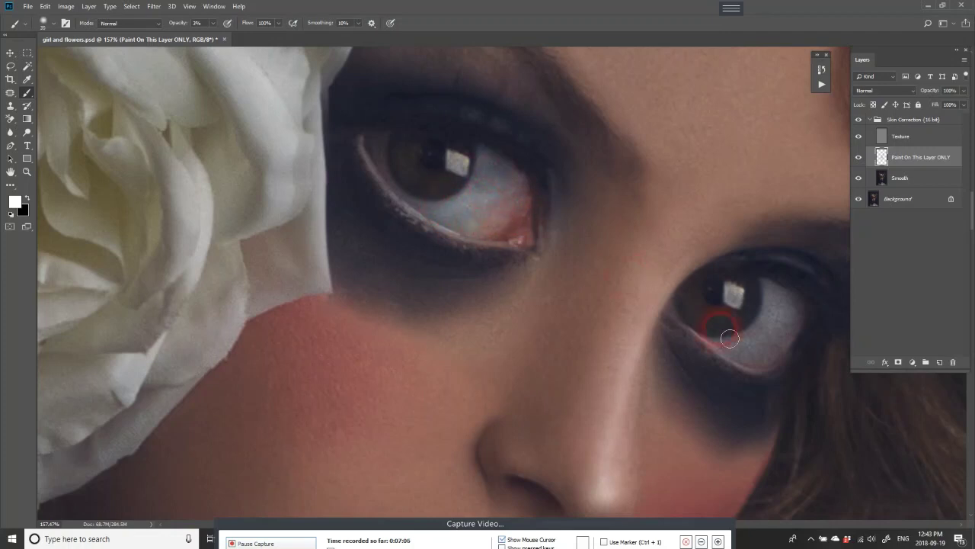
mouse_move(719, 327)
mouse_down()
mouse_move(788, 322)
mouse_move(780, 348)
mouse_up()
mouse_move(554, 264)
mouse_down()
mouse_move(557, 249)
mouse_move(435, 218)
mouse_move(446, 201)
mouse_move(394, 175)
mouse_move(435, 224)
mouse_move(499, 231)
mouse_up()
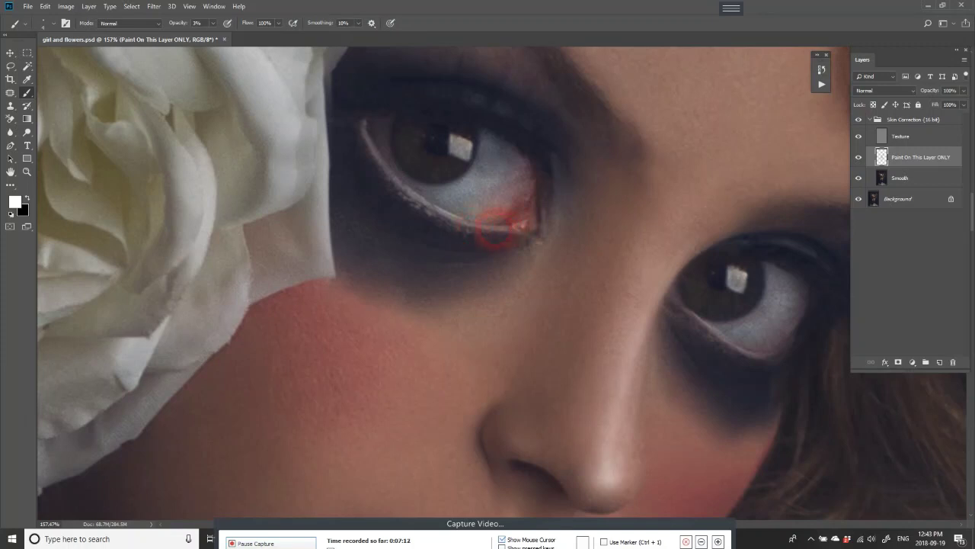
mouse_move(429, 223)
mouse_down()
mouse_move(457, 193)
mouse_move(441, 202)
mouse_move(447, 191)
mouse_up()
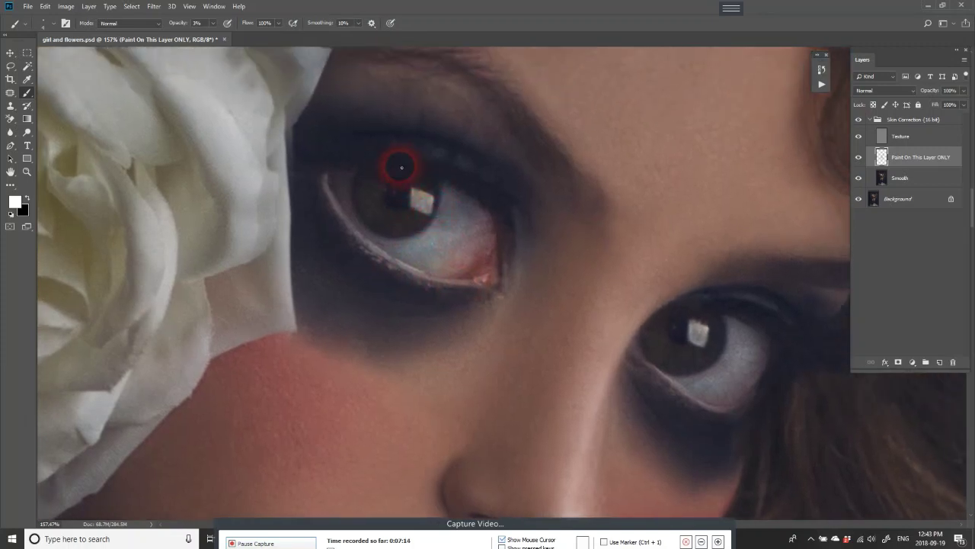
mouse_move(403, 163)
mouse_down()
mouse_move(440, 157)
mouse_move(505, 194)
mouse_move(487, 199)
mouse_move(427, 164)
mouse_move(412, 168)
mouse_move(402, 153)
mouse_move(490, 166)
mouse_move(420, 145)
mouse_move(490, 170)
mouse_move(497, 232)
mouse_move(492, 211)
mouse_up()
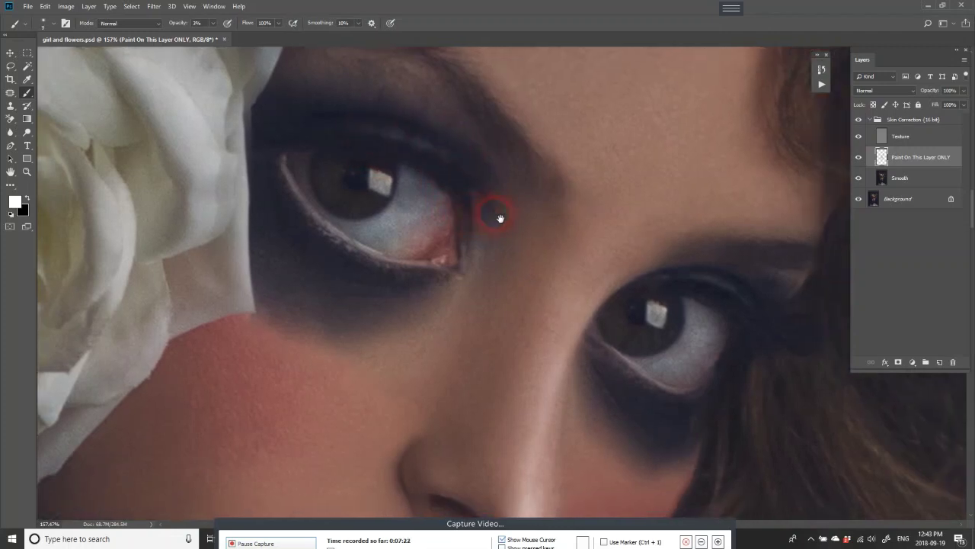
- Sample a dark brow tone and paint the inner brow above the left eye at 15% opacity
alt+click(505, 127)
alt+click(479, 108)
click(205, 24)
text(5)
key(Return)
mouse_move(505, 152)
mouse_down()
mouse_move(480, 114)
mouse_move(503, 147)
mouse_move(505, 115)
mouse_up()
drag(557, 161, 548, 168)
mouse_move(500, 118)
mouse_down()
mouse_move(532, 160)
mouse_move(483, 120)
mouse_move(513, 161)
mouse_move(523, 152)
mouse_move(568, 163)
mouse_move(514, 152)
mouse_move(568, 180)
mouse_up()
- Darken the left eyebrow along its length, tail and upper edge with low-opacity strokes
key(z)
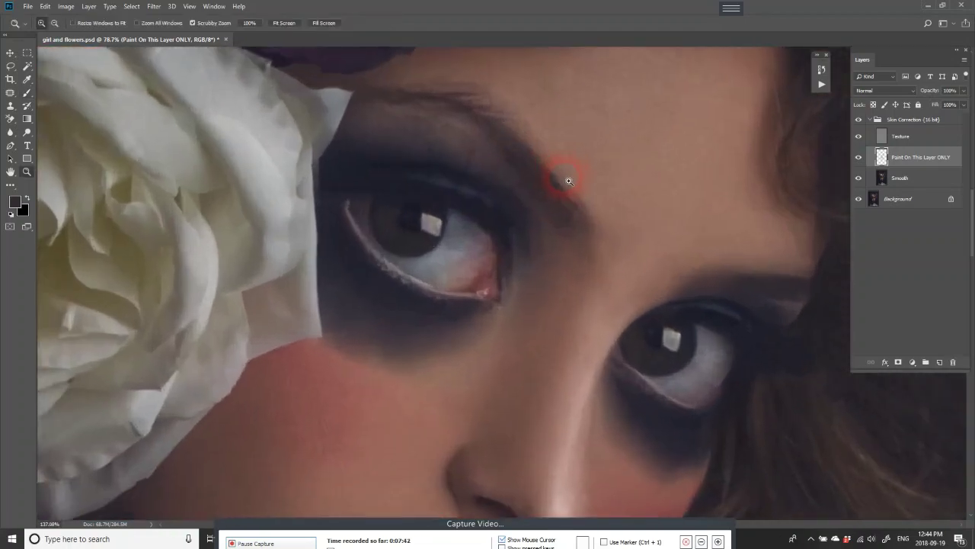
key(b)
mouse_move(492, 124)
mouse_down()
mouse_move(522, 152)
mouse_move(503, 106)
mouse_move(527, 152)
mouse_up()
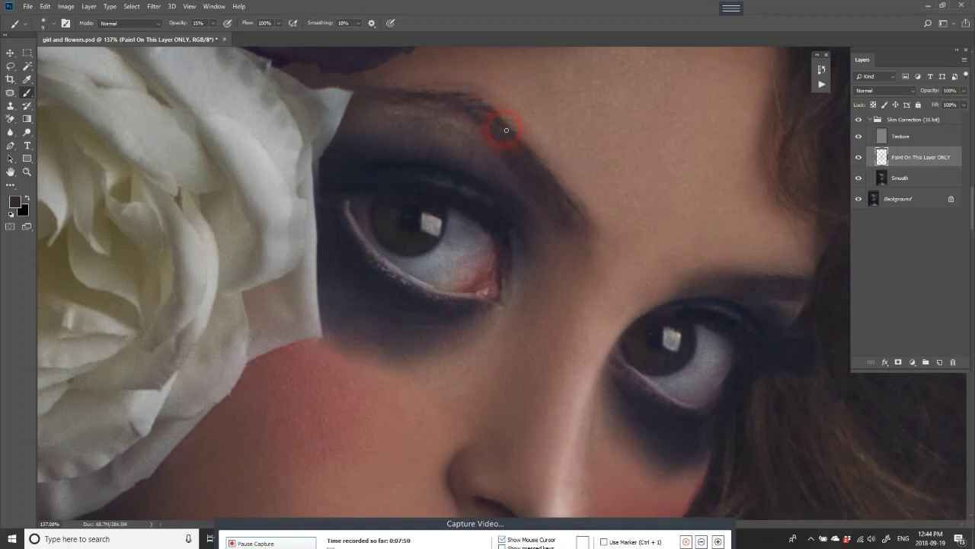
drag(513, 134, 580, 206)
mouse_move(574, 232)
mouse_down()
mouse_move(540, 191)
mouse_move(570, 240)
mouse_up()
mouse_move(494, 125)
mouse_down()
mouse_move(479, 100)
mouse_move(562, 211)
mouse_move(541, 217)
mouse_up()
drag(572, 218, 450, 117)
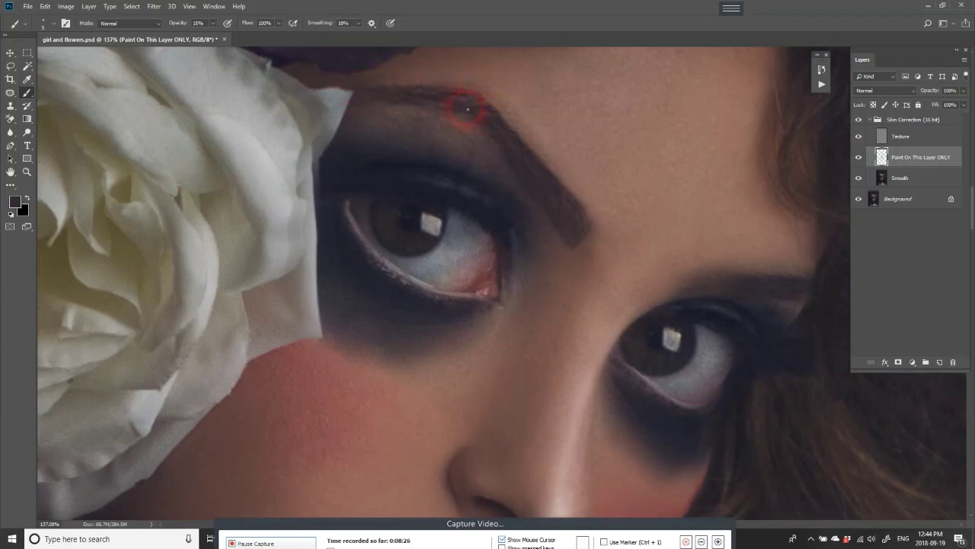
drag(490, 114, 531, 145)
mouse_move(532, 162)
mouse_down()
mouse_move(534, 148)
mouse_move(561, 200)
mouse_move(506, 126)
mouse_move(553, 156)
mouse_move(477, 54)
mouse_up()
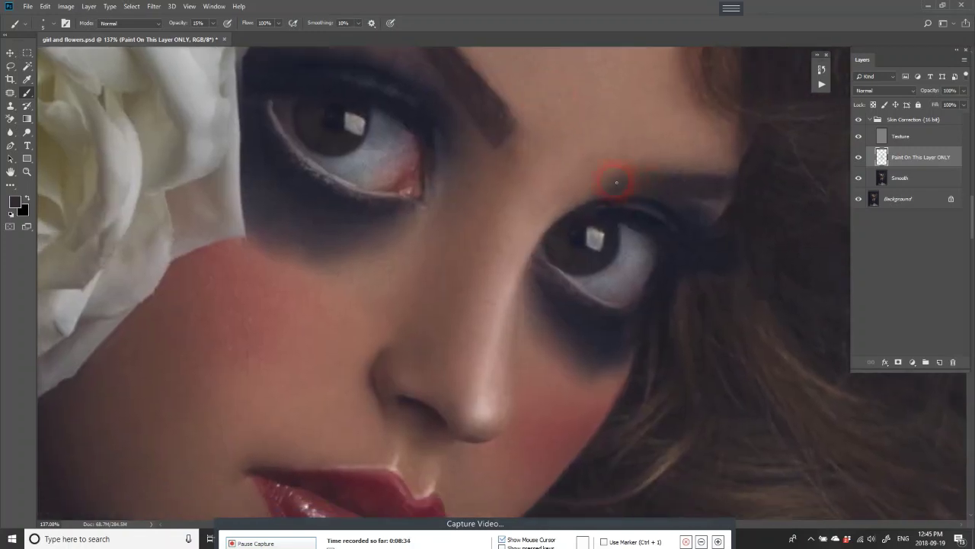
- Darken the right eyebrow's lower and outer edges at a new brush opacity, then swap to black
mouse_move(635, 181)
mouse_down()
mouse_move(660, 192)
mouse_move(631, 177)
mouse_up()
mouse_move(699, 177)
mouse_down()
mouse_move(632, 177)
mouse_move(628, 191)
mouse_move(722, 178)
mouse_up()
drag(642, 187, 634, 201)
click(226, 28)
text(81)
click(611, 193)
mouse_move(625, 181)
mouse_down()
mouse_move(676, 174)
mouse_move(718, 186)
mouse_move(632, 170)
mouse_move(620, 185)
mouse_move(653, 185)
mouse_move(610, 182)
mouse_move(689, 180)
mouse_move(625, 196)
mouse_move(671, 206)
mouse_move(671, 186)
mouse_up()
key(x)
key(z)
scroll(667, 187, down, 5)
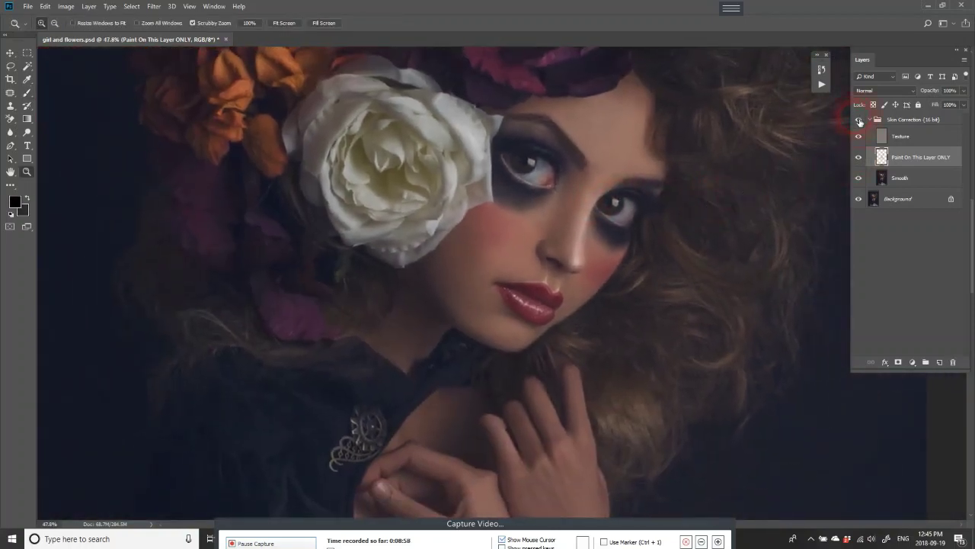
- Toggle the Skin Correction group to compare the portrait before and after
click(859, 122)
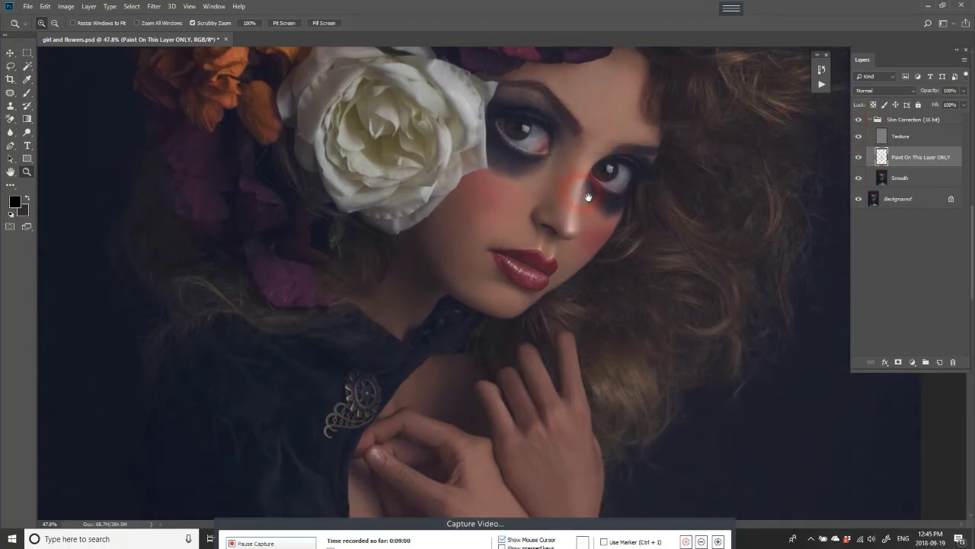
scroll(541, 174, down, 1)
scroll(541, 173, up, 4)
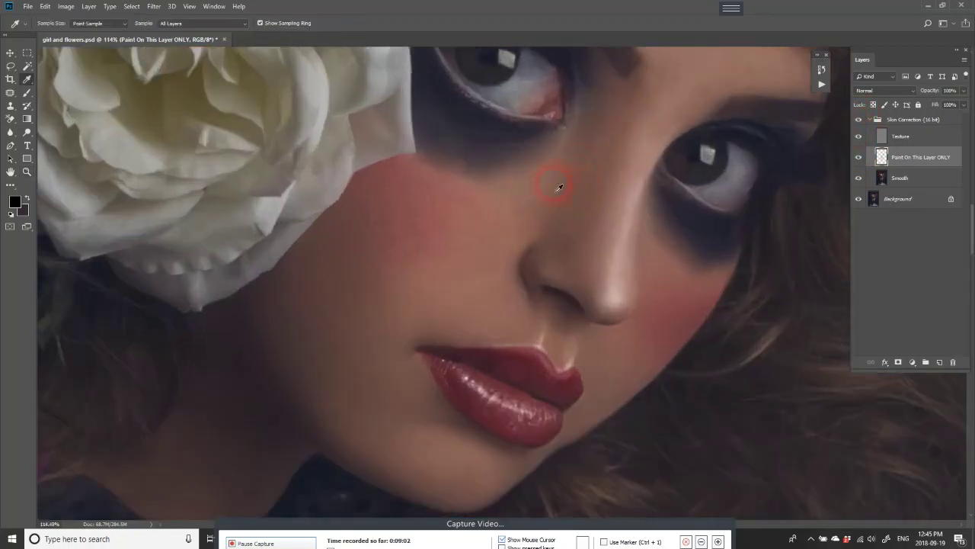
- Soften the under-eye shadow at 10% opacity using a pinkish tone sampled from the cheek
key(b)
mouse_move(461, 150)
mouse_down()
mouse_move(454, 166)
mouse_move(477, 175)
mouse_up()
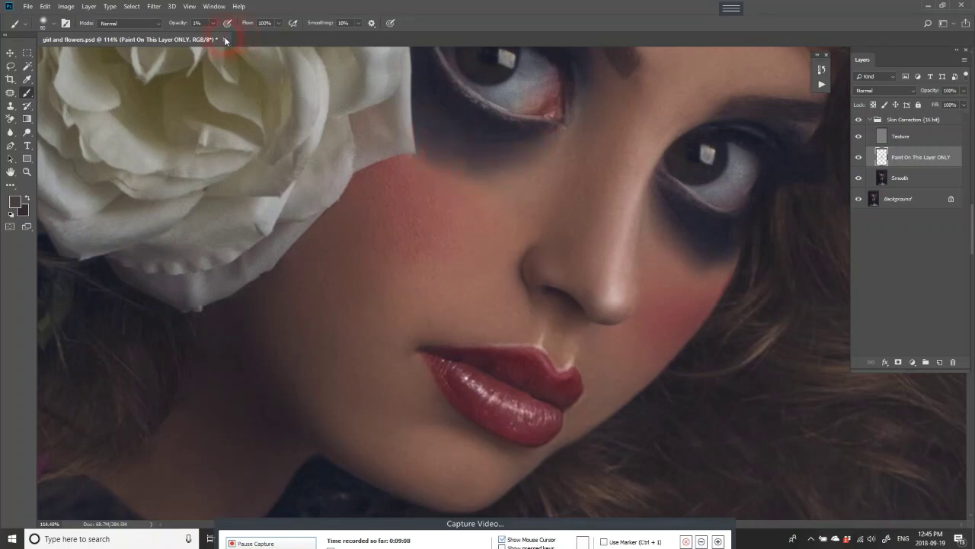
text(10)
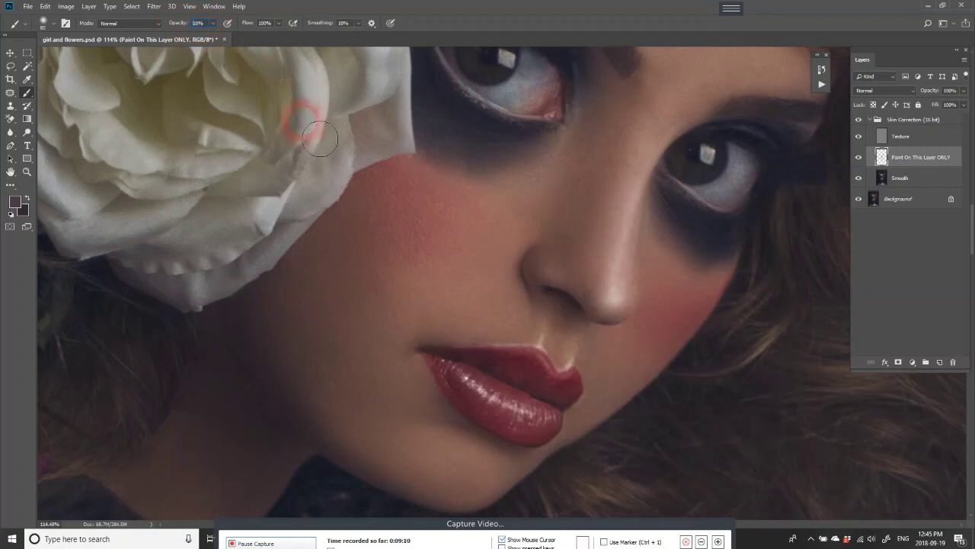
mouse_move(467, 187)
mouse_down()
mouse_move(703, 196)
mouse_move(682, 170)
mouse_move(692, 163)
mouse_move(622, 182)
mouse_up()
alt+click(451, 206)
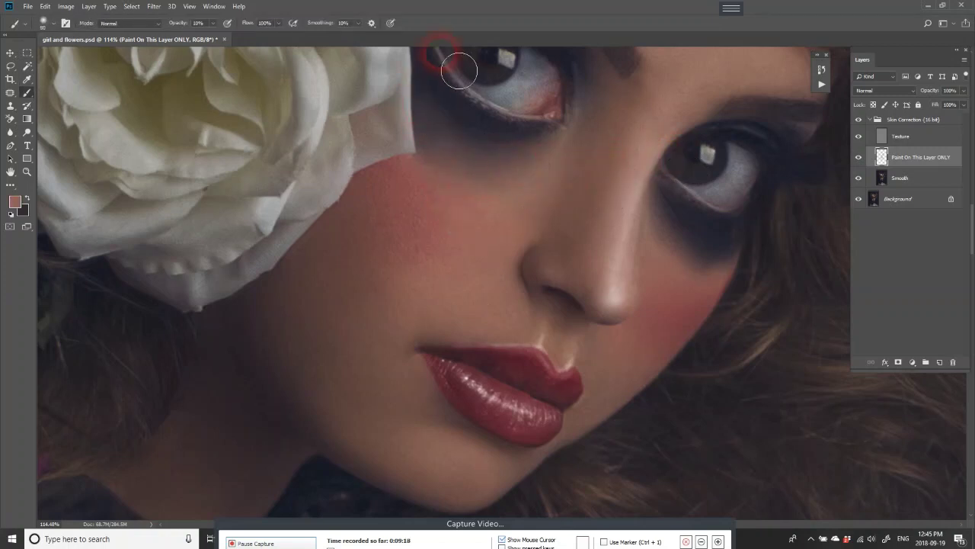
click(465, 186)
mouse_move(484, 206)
mouse_down()
mouse_move(525, 196)
mouse_move(523, 185)
mouse_move(457, 227)
mouse_move(557, 198)
mouse_move(451, 213)
mouse_move(439, 174)
mouse_move(529, 176)
mouse_move(548, 223)
mouse_move(563, 198)
mouse_move(461, 185)
mouse_up()
key(z)
key(ctrl+0)
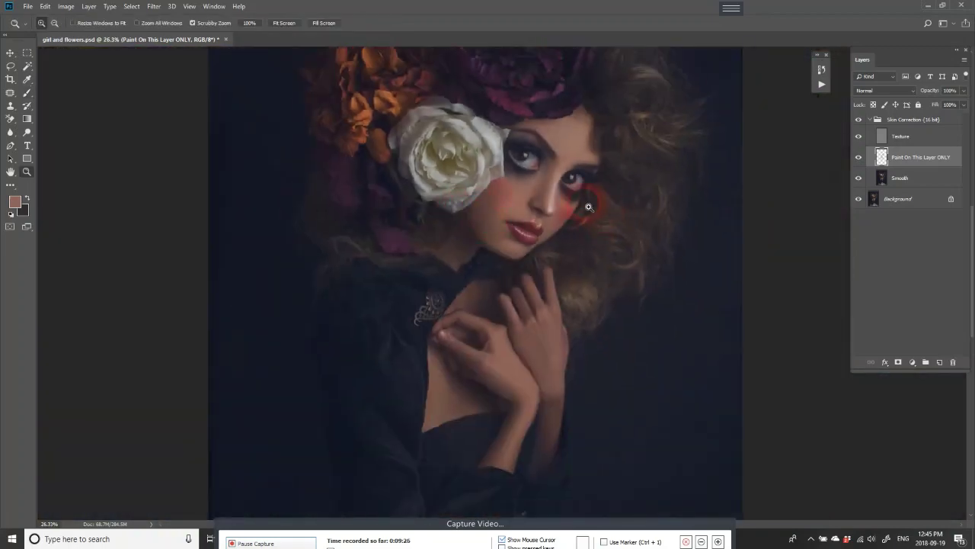
- Sample the dark eye-shadow colour and paint softly along the lower eyelid and inner corner
mouse_move(594, 199)
mouse_down()
mouse_move(613, 194)
mouse_move(554, 171)
mouse_up()
key(b)
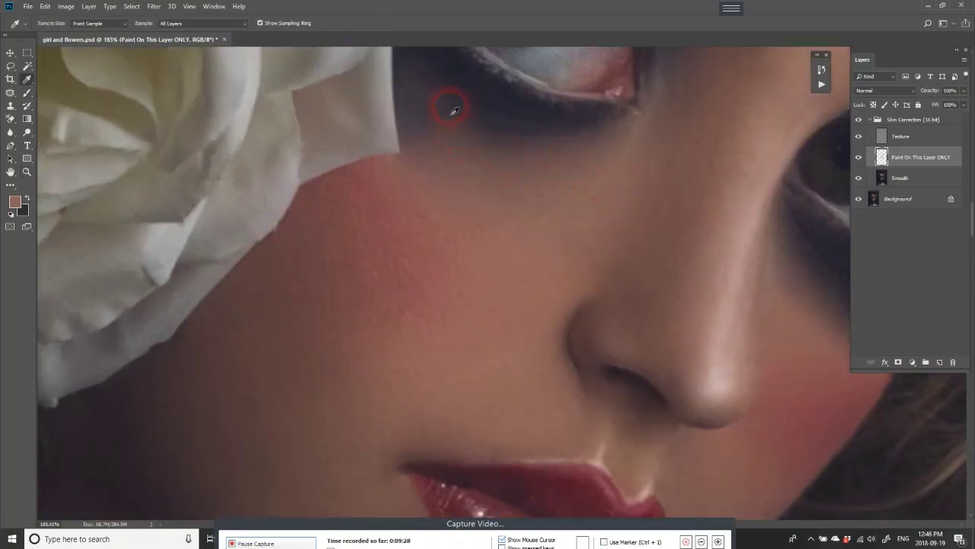
alt+click(439, 103)
mouse_move(603, 180)
mouse_down()
mouse_move(584, 121)
mouse_move(592, 170)
mouse_move(435, 195)
mouse_move(501, 190)
mouse_move(516, 178)
mouse_move(472, 133)
mouse_move(509, 64)
mouse_move(477, 246)
mouse_up()
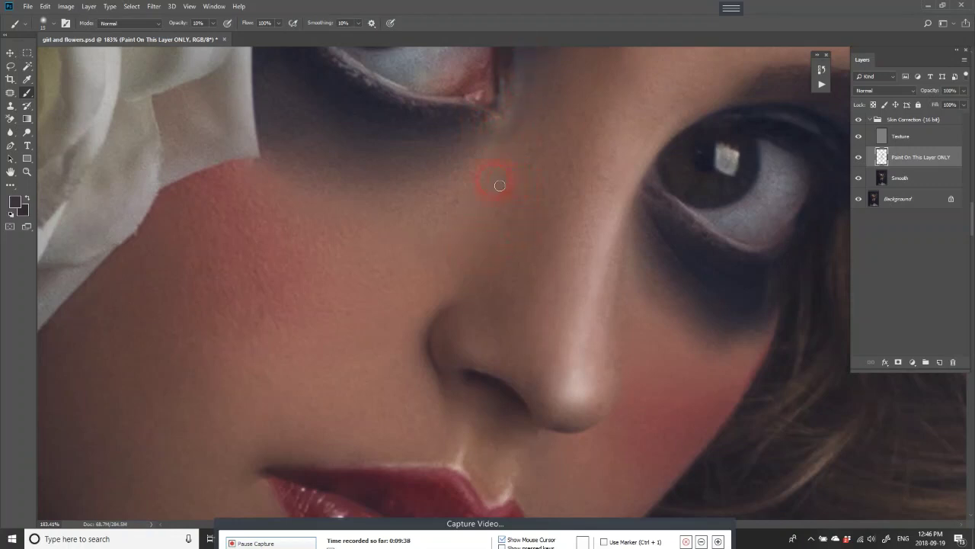
drag(498, 181, 516, 231)
alt+click(433, 155)
drag(433, 156, 322, 98)
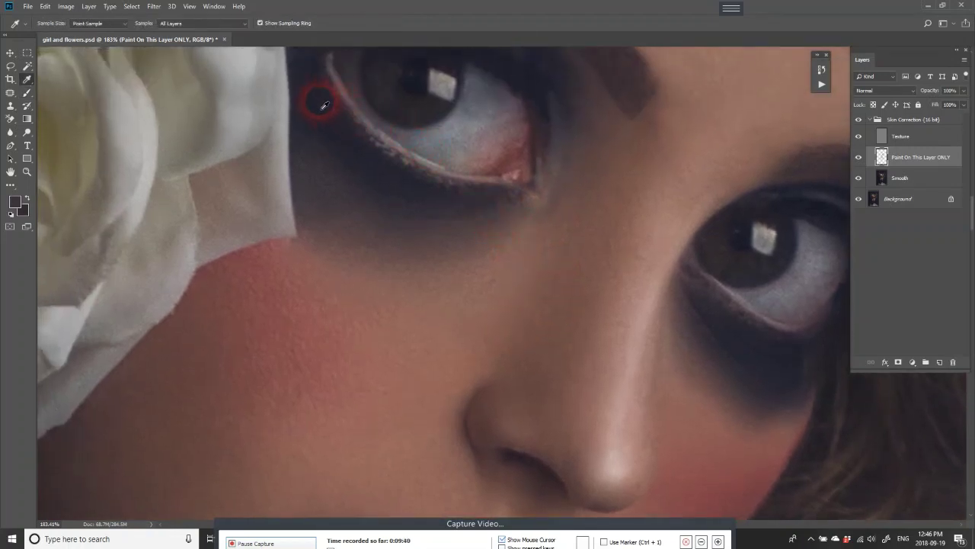
click(197, 22)
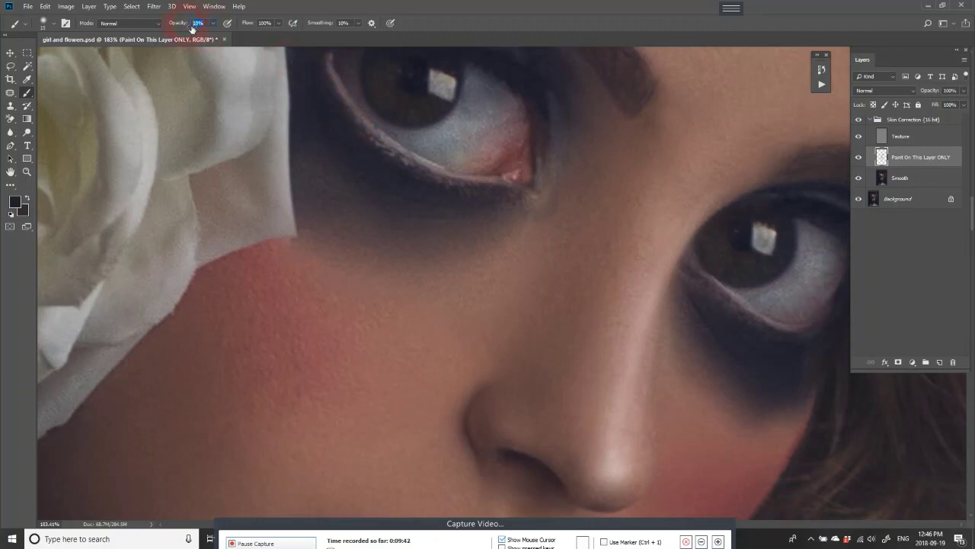
mouse_move(337, 135)
mouse_down()
mouse_move(428, 192)
mouse_move(394, 174)
mouse_move(536, 218)
mouse_move(405, 190)
mouse_move(322, 93)
mouse_move(554, 221)
mouse_up()
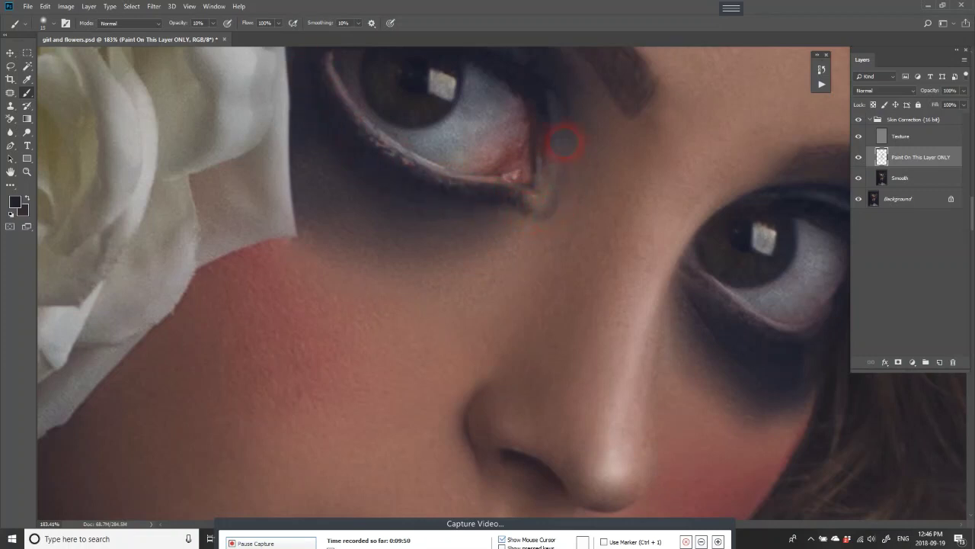
mouse_move(564, 142)
mouse_down()
mouse_move(570, 211)
mouse_move(569, 134)
mouse_move(571, 181)
mouse_up()
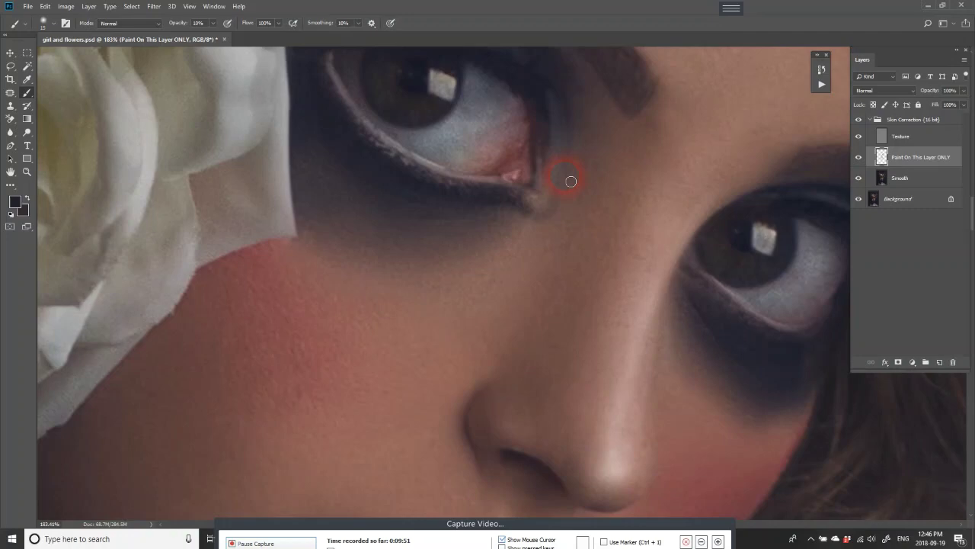
key(z)
alt+click(554, 264)
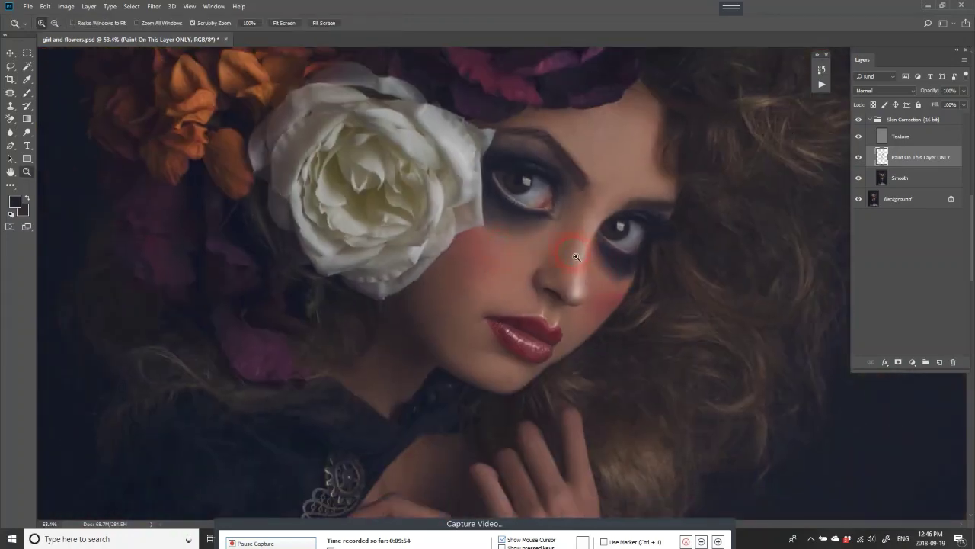
drag(576, 245, 586, 244)
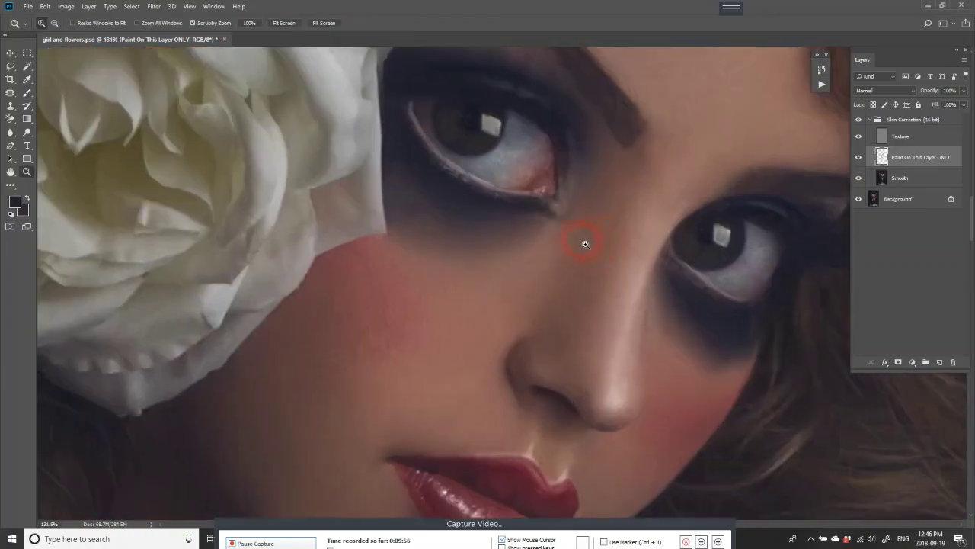
- Step back in History to undo recent strokes, then repaint beside the eye's outer corner
click(821, 85)
click(820, 70)
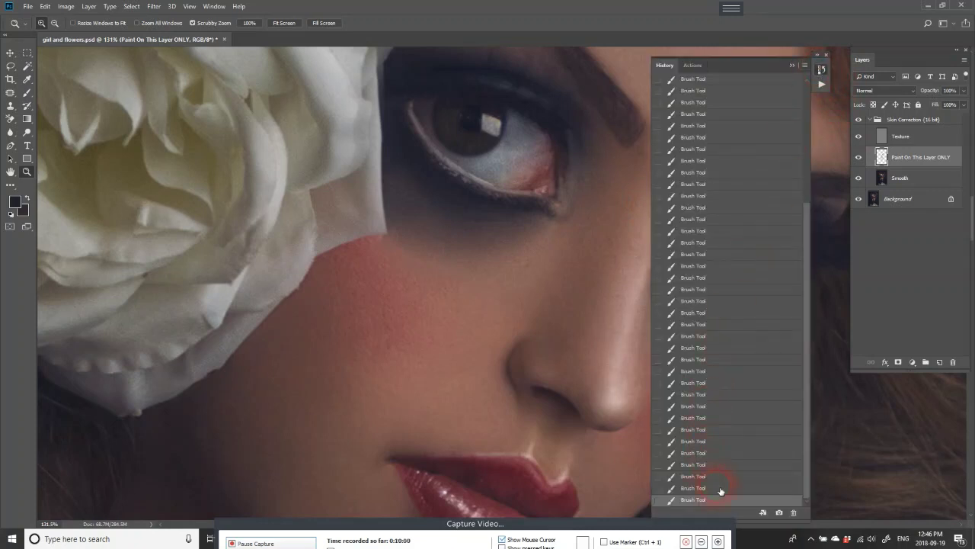
click(720, 488)
click(723, 465)
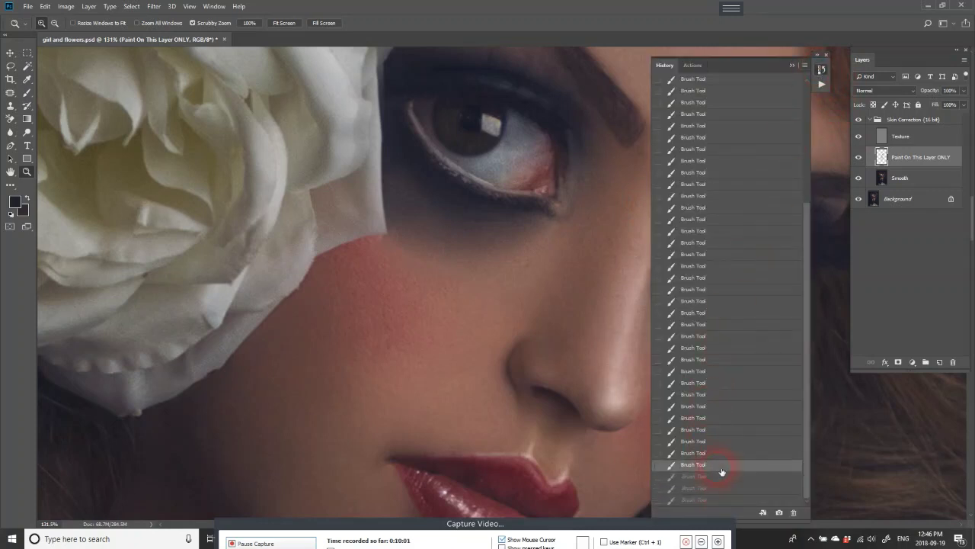
click(524, 216)
key(b)
drag(496, 203, 540, 209)
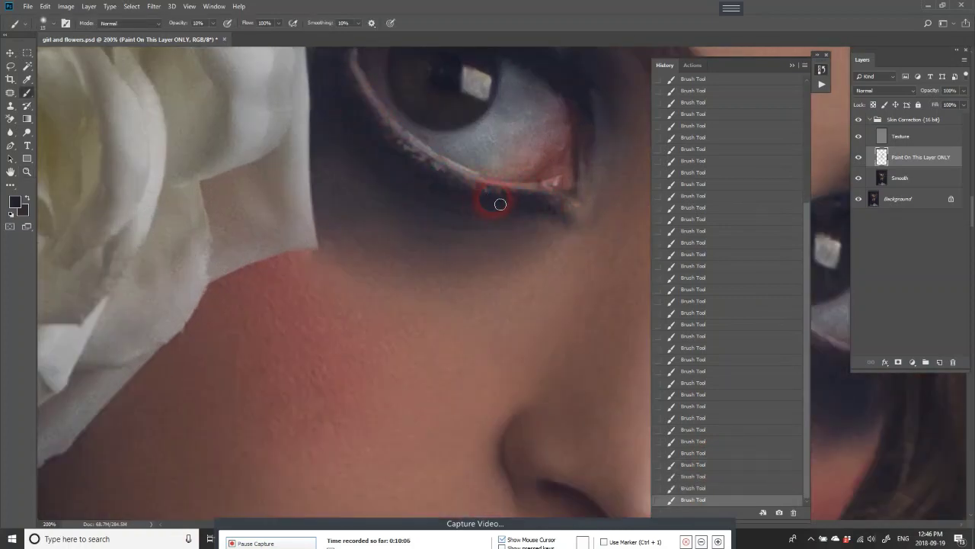
drag(496, 203, 451, 237)
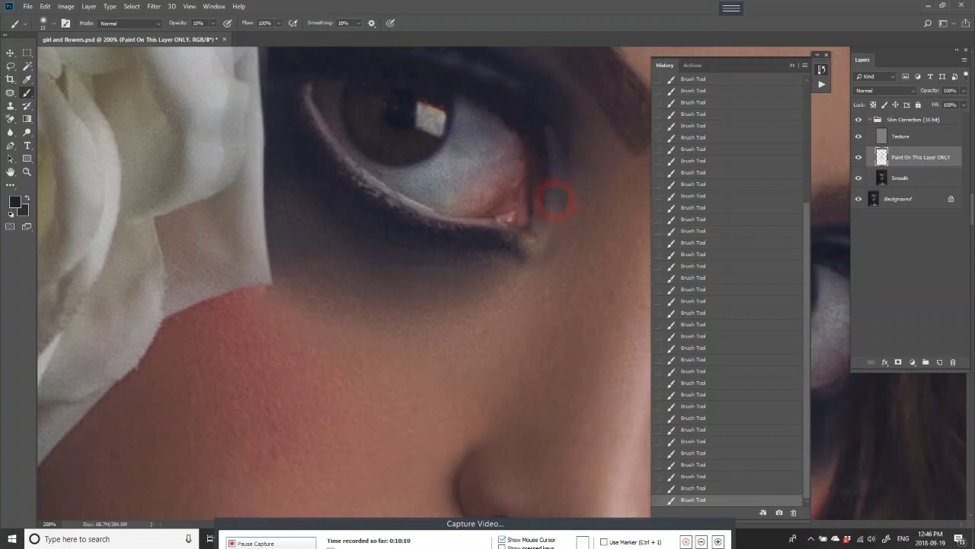
drag(568, 145, 564, 236)
key(ctrl+0)
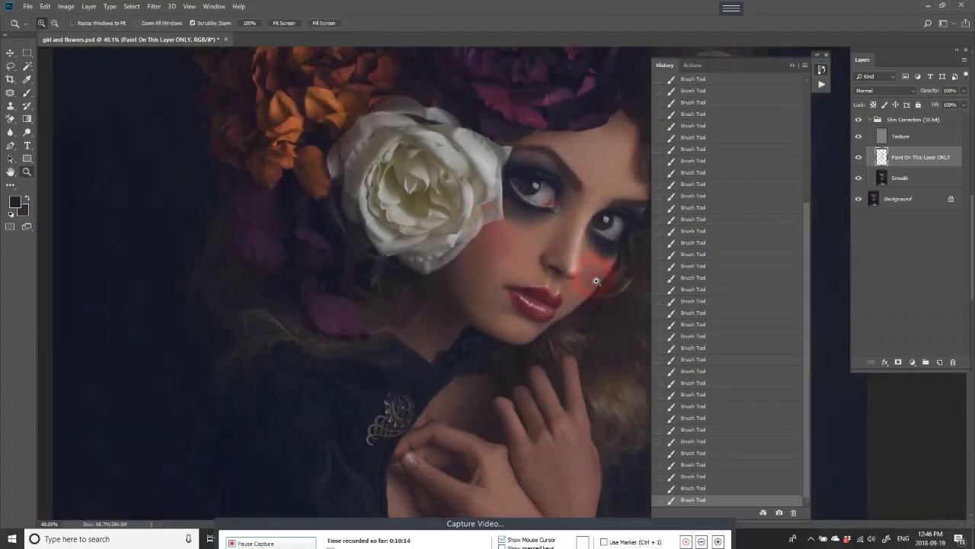
- Revert to an earlier Brush Tool history state and repaint the lower eyelid softly toward the corner
click(694, 454)
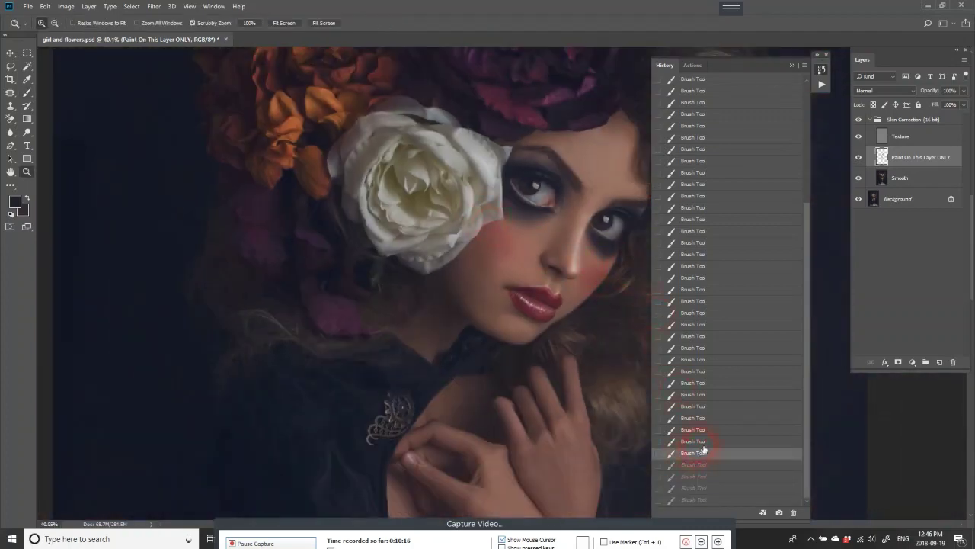
mouse_move(559, 202)
mouse_down()
mouse_move(571, 224)
mouse_move(523, 211)
mouse_up()
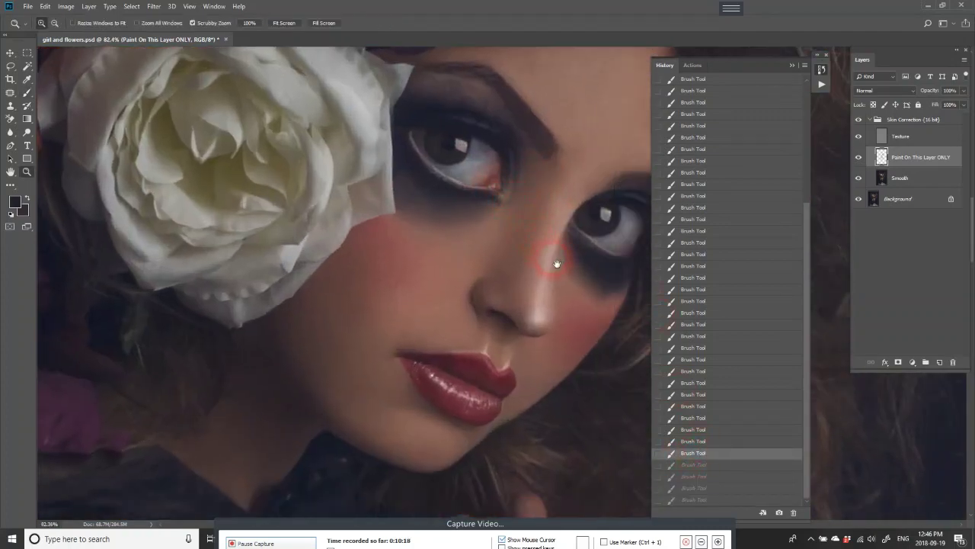
mouse_move(557, 263)
mouse_down()
mouse_move(533, 202)
mouse_move(506, 174)
mouse_up()
scroll(534, 200, up, 3)
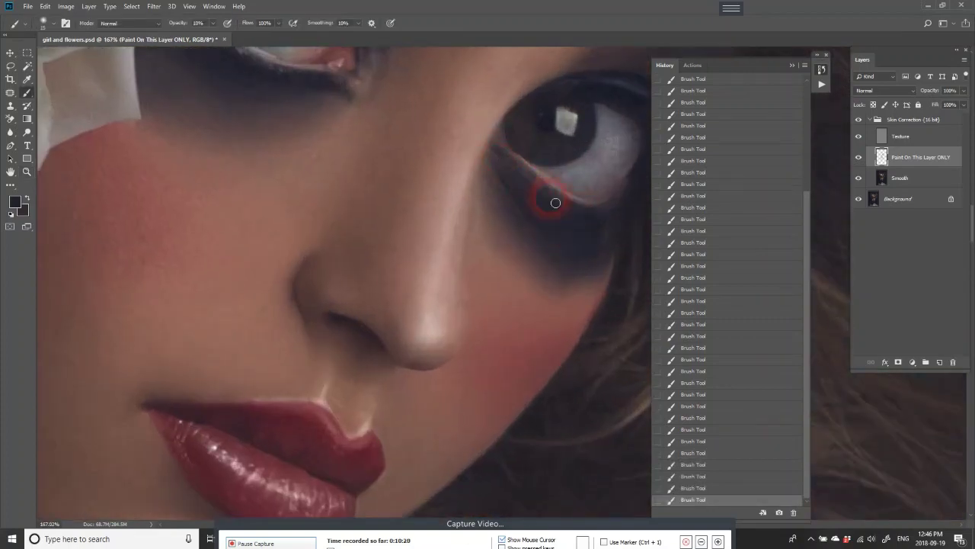
mouse_move(555, 202)
mouse_down()
mouse_move(516, 163)
mouse_move(496, 169)
mouse_move(544, 200)
mouse_move(602, 212)
mouse_move(605, 226)
mouse_move(620, 228)
mouse_move(607, 239)
mouse_move(614, 281)
mouse_move(605, 233)
mouse_move(523, 185)
mouse_move(625, 96)
mouse_move(653, 115)
mouse_move(516, 202)
mouse_move(514, 226)
mouse_up()
mouse_move(422, 169)
mouse_down()
mouse_move(460, 204)
mouse_move(429, 207)
mouse_move(446, 211)
mouse_move(430, 228)
mouse_move(474, 235)
mouse_up()
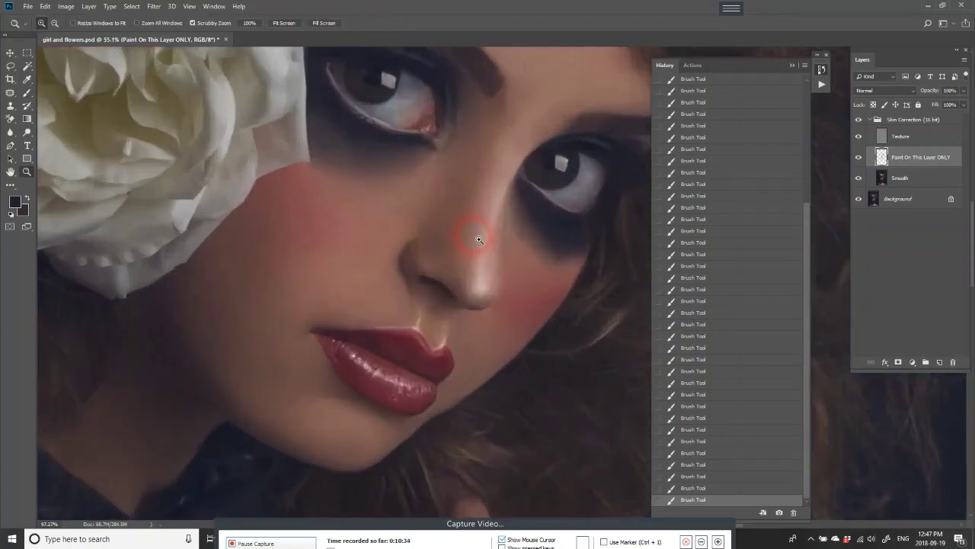
key(b)
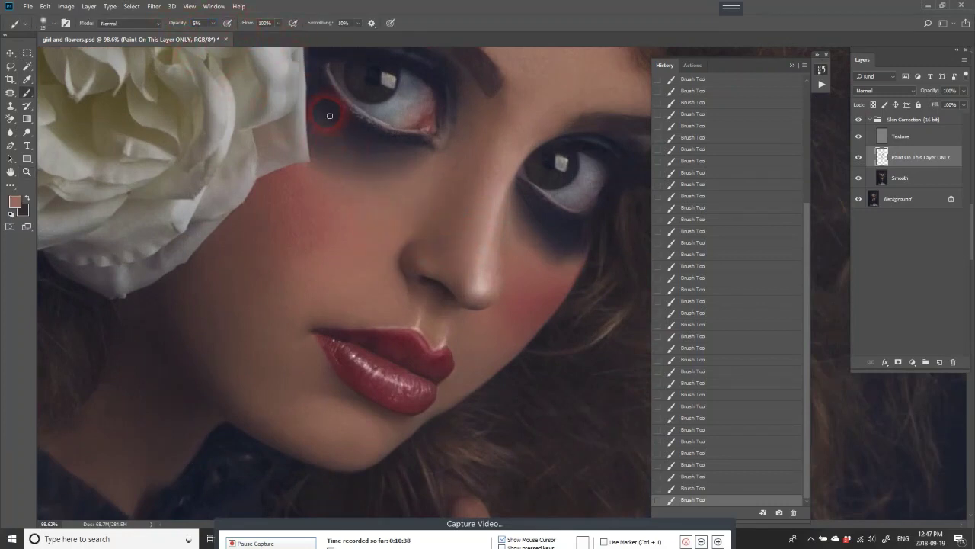
- Paint faint 5% skin-tone strokes under the left eye and pink the cheek below it
mouse_move(326, 109)
mouse_down()
mouse_move(341, 133)
mouse_move(327, 109)
mouse_move(485, 116)
mouse_up()
mouse_move(386, 124)
mouse_down()
mouse_move(337, 115)
mouse_move(348, 135)
mouse_move(320, 87)
mouse_move(424, 148)
mouse_move(359, 140)
mouse_move(420, 135)
mouse_move(423, 151)
mouse_move(377, 153)
mouse_up()
mouse_move(396, 197)
mouse_down()
mouse_move(414, 164)
mouse_move(342, 153)
mouse_move(398, 196)
mouse_up()
drag(472, 134, 419, 190)
drag(342, 184, 302, 187)
mouse_move(539, 278)
mouse_down()
mouse_move(581, 275)
mouse_move(539, 211)
mouse_move(581, 274)
mouse_move(537, 229)
mouse_move(580, 260)
mouse_move(525, 253)
mouse_move(540, 290)
mouse_move(540, 250)
mouse_move(566, 289)
mouse_move(518, 282)
mouse_move(538, 233)
mouse_move(562, 270)
mouse_move(538, 220)
mouse_move(495, 261)
mouse_move(459, 224)
mouse_up()
key(x)
key(z)
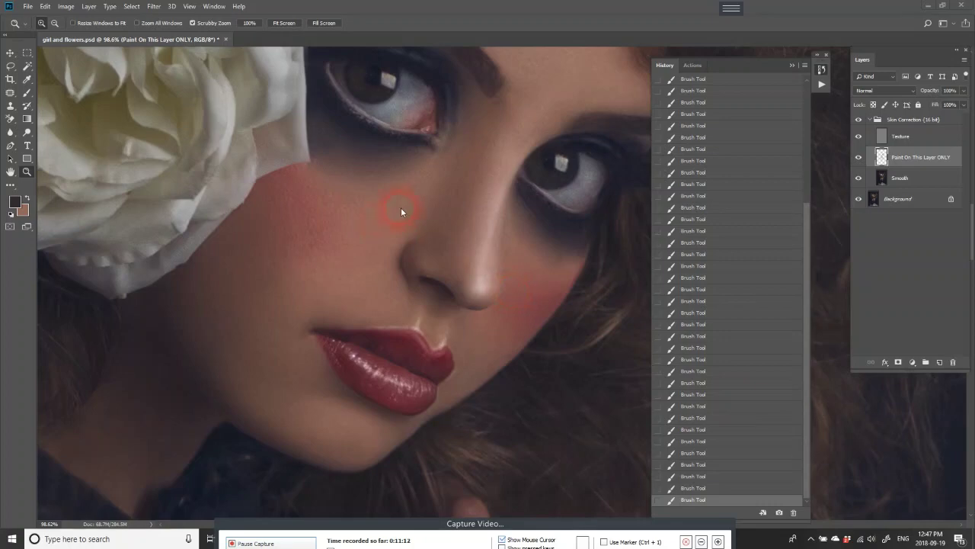
mouse_move(406, 198)
mouse_down()
mouse_move(391, 210)
mouse_move(412, 228)
mouse_up()
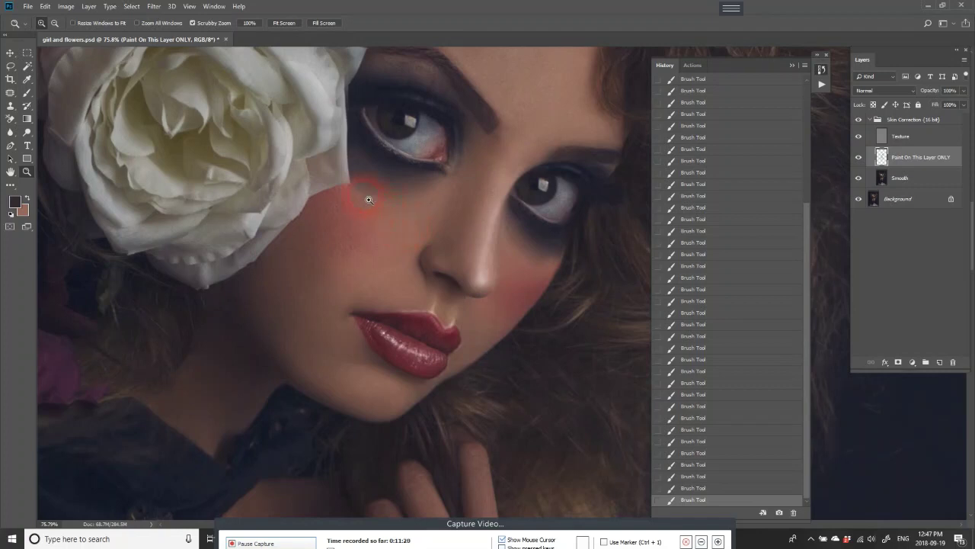
- Add more faint skin-tone dabs and strokes under the left eye and across the cheek
key(i)
key(b)
drag(359, 130, 386, 161)
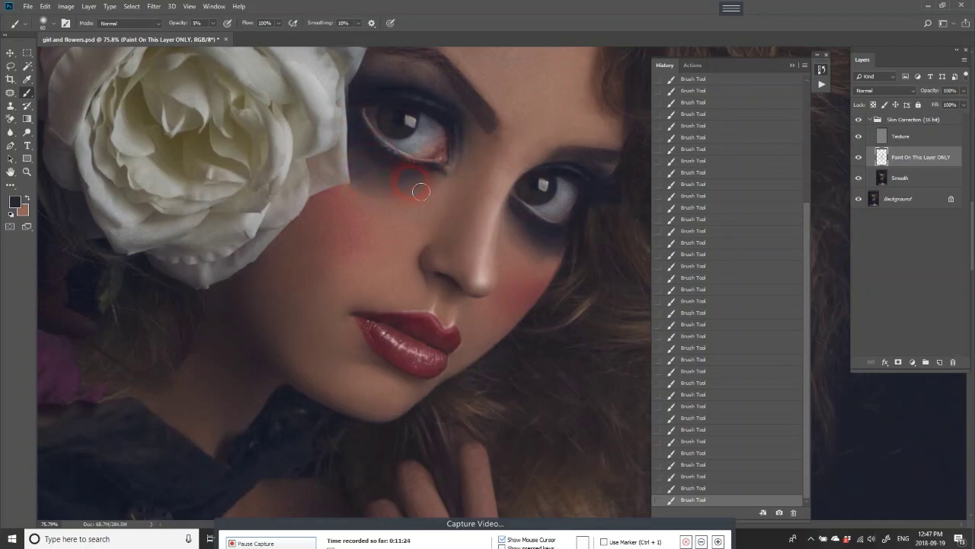
click(377, 160)
drag(357, 137, 385, 179)
mouse_move(424, 207)
mouse_down()
mouse_move(433, 214)
mouse_move(373, 200)
mouse_up()
click(410, 233)
click(430, 183)
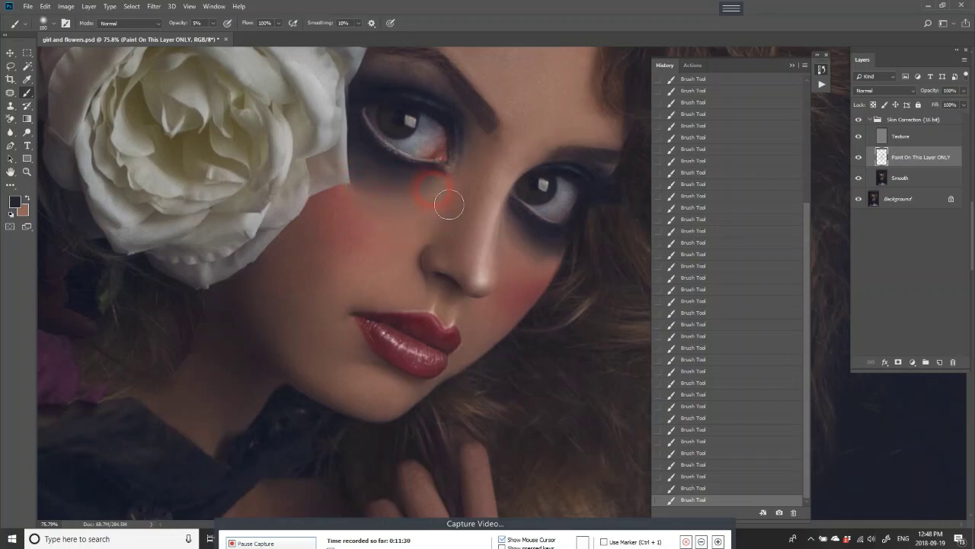
click(393, 197)
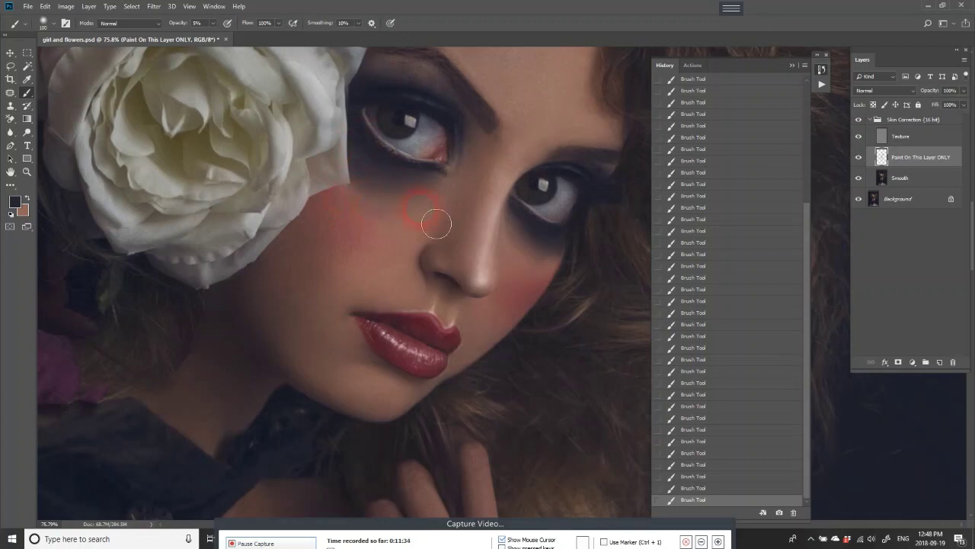
click(380, 184)
drag(523, 229, 572, 266)
click(723, 418)
key(z)
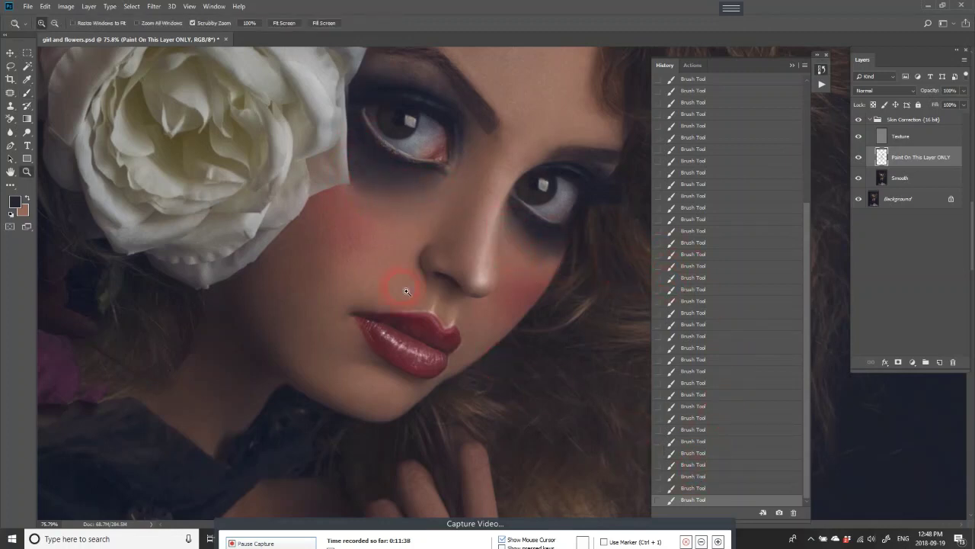
drag(404, 288, 359, 283)
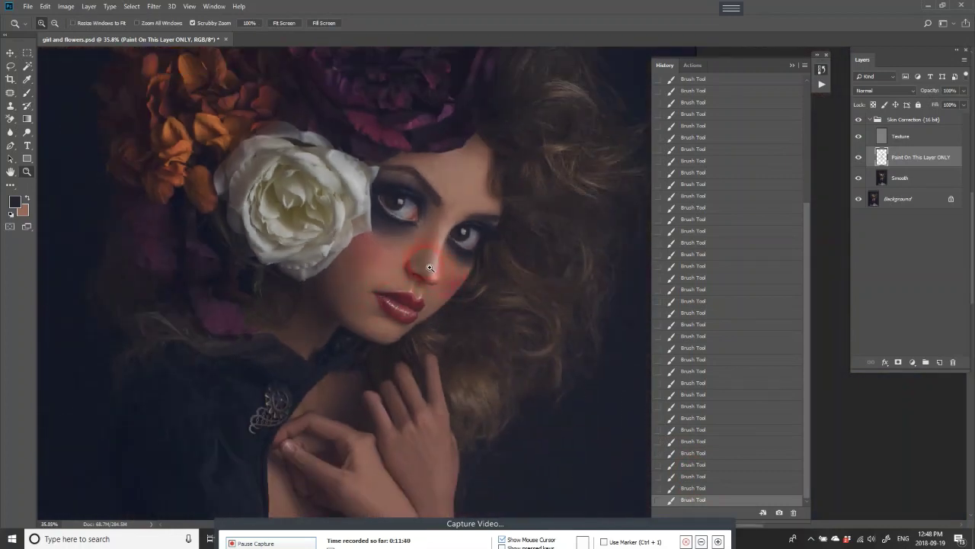
- Sample the lips' red, enlarge the brush to 250, and tint the nose tip
drag(430, 268, 446, 268)
key(i)
click(404, 315)
key(b)
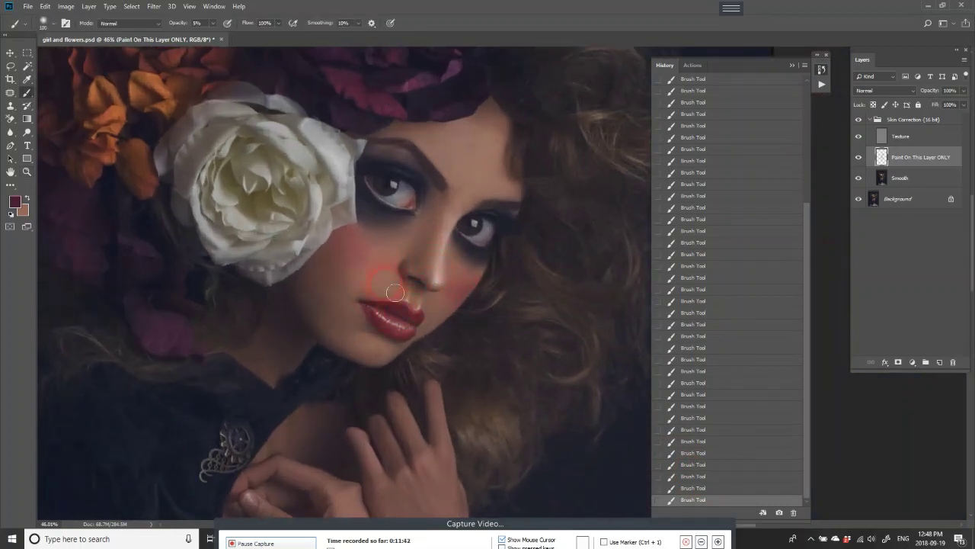
key(bracketright)
key(bracketright)
key(bracketright)
mouse_move(414, 268)
mouse_down()
mouse_move(461, 296)
mouse_move(394, 259)
mouse_move(490, 290)
mouse_move(451, 280)
mouse_move(435, 261)
mouse_move(505, 388)
mouse_move(399, 279)
mouse_move(373, 281)
mouse_move(391, 245)
mouse_move(468, 305)
mouse_move(521, 309)
mouse_move(500, 289)
mouse_move(496, 327)
mouse_up()
scroll(496, 327, up, 5)
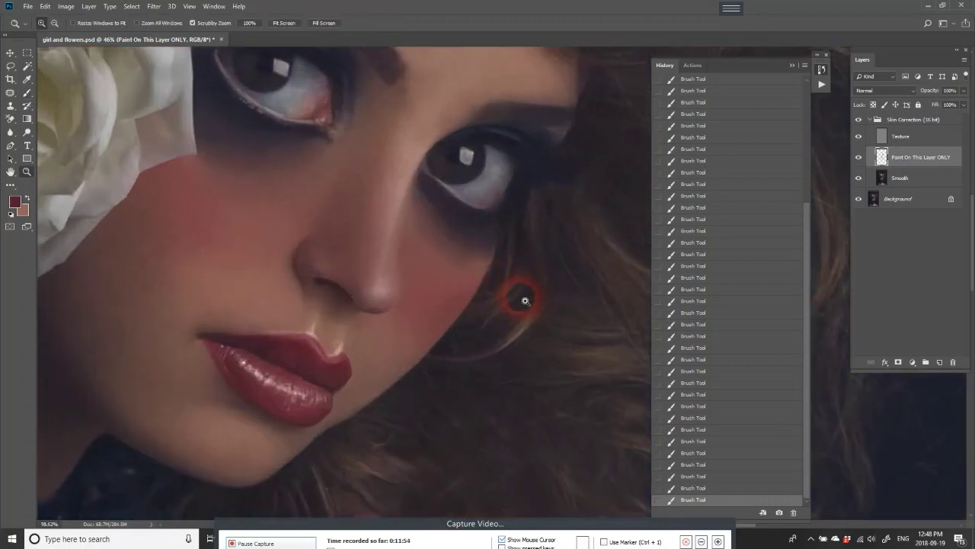
mouse_move(560, 343)
mouse_down()
mouse_move(465, 244)
mouse_move(400, 271)
mouse_move(332, 250)
mouse_up()
- With a smaller brush, add a faint red flush along the lower eyelid and across the cheek
key(bracketleft)
key(bracketleft)
key(bracketleft)
key(bracketleft)
key(bracketleft)
key(bracketleft)
mouse_move(334, 176)
mouse_down()
mouse_move(256, 98)
mouse_move(218, 87)
mouse_move(330, 143)
mouse_move(200, 79)
mouse_move(350, 174)
mouse_move(333, 144)
mouse_move(340, 56)
mouse_move(407, 224)
mouse_move(496, 224)
mouse_move(298, 182)
mouse_move(404, 233)
mouse_up()
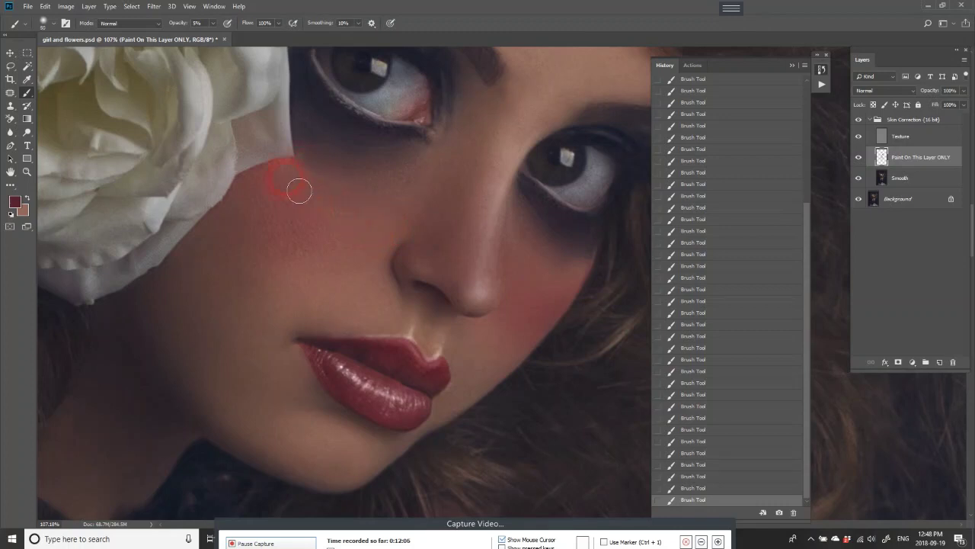
mouse_move(299, 190)
mouse_down()
mouse_move(353, 201)
mouse_move(414, 187)
mouse_move(305, 174)
mouse_move(369, 231)
mouse_move(348, 259)
mouse_move(289, 207)
mouse_move(305, 215)
mouse_move(301, 172)
mouse_move(370, 231)
mouse_move(327, 178)
mouse_move(445, 173)
mouse_move(431, 198)
mouse_move(488, 264)
mouse_move(495, 295)
mouse_move(510, 245)
mouse_move(605, 283)
mouse_move(559, 353)
mouse_move(538, 344)
mouse_move(538, 309)
mouse_move(496, 366)
mouse_up()
key(z)
drag(505, 307, 424, 258)
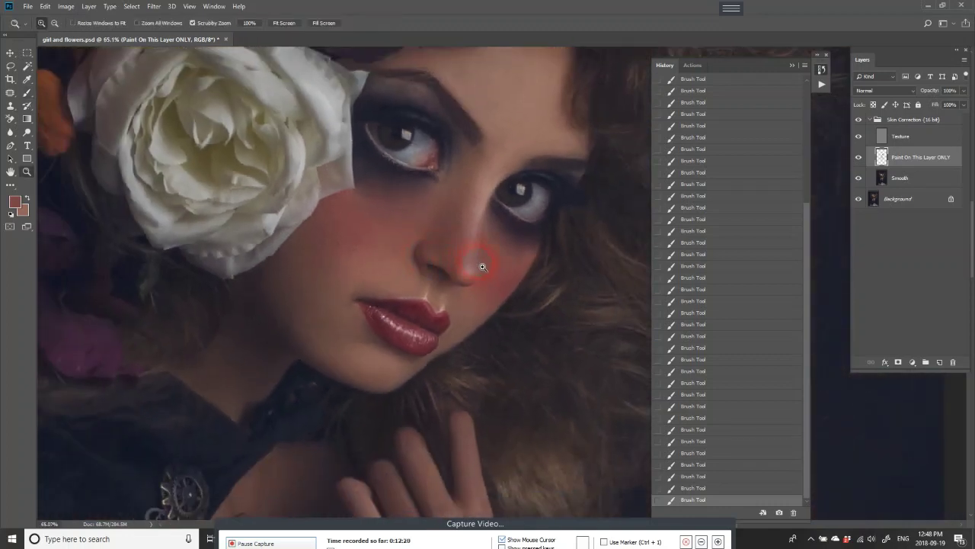
- Reset colours to make white the paint colour and brush a faint white stroke on the cheek
mouse_move(483, 267)
mouse_down()
mouse_move(472, 304)
mouse_move(477, 233)
mouse_move(435, 207)
mouse_up()
key(d)
key(b)
key(x)
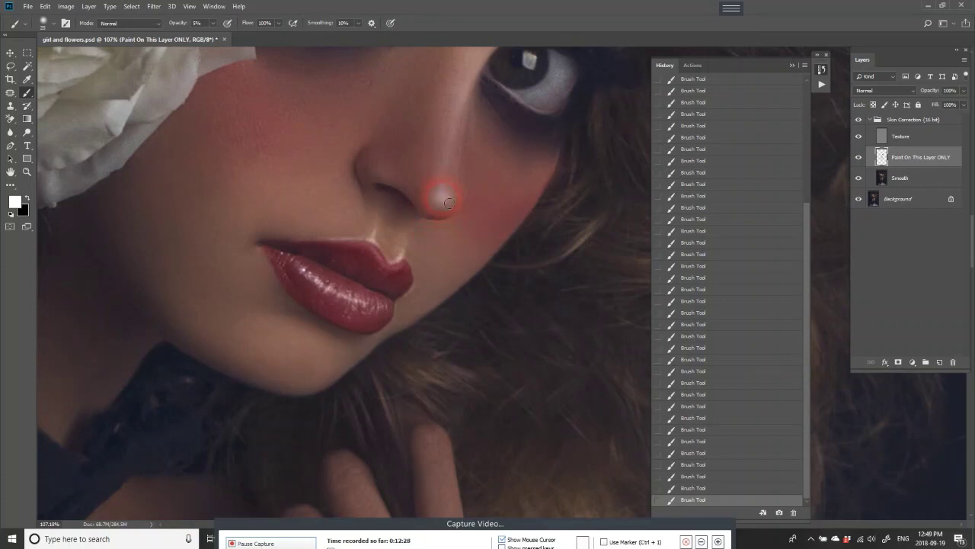
drag(504, 194, 477, 188)
key(ctrl)
key(z)
scroll(431, 266, down, 5)
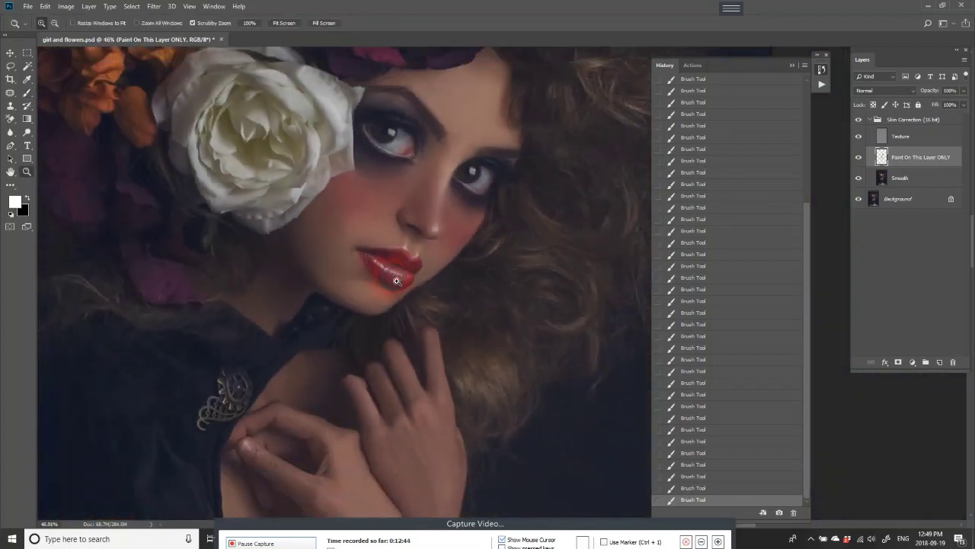
scroll(455, 202, up, 3)
key(b)
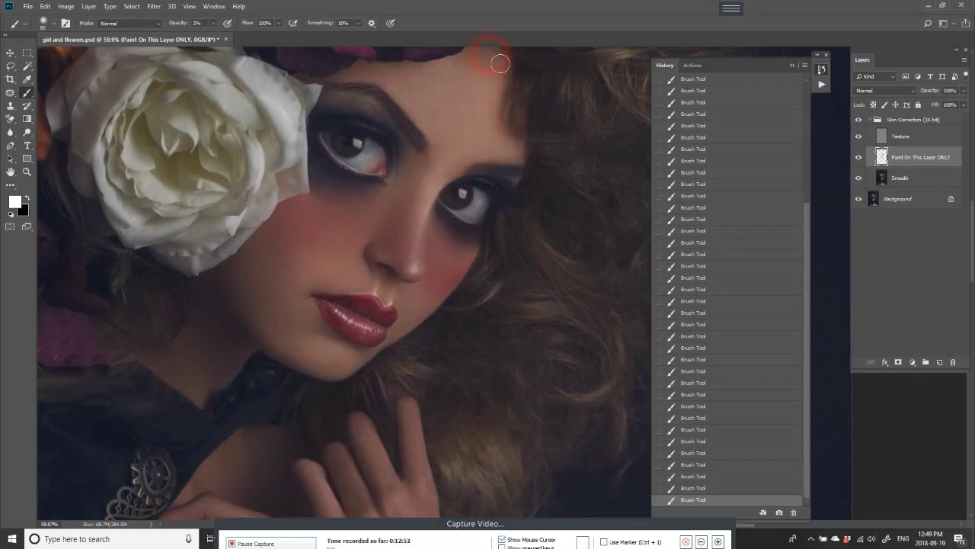
- Sample the skin near the brow and dab it faintly onto the brow and beside the eye
key(i)
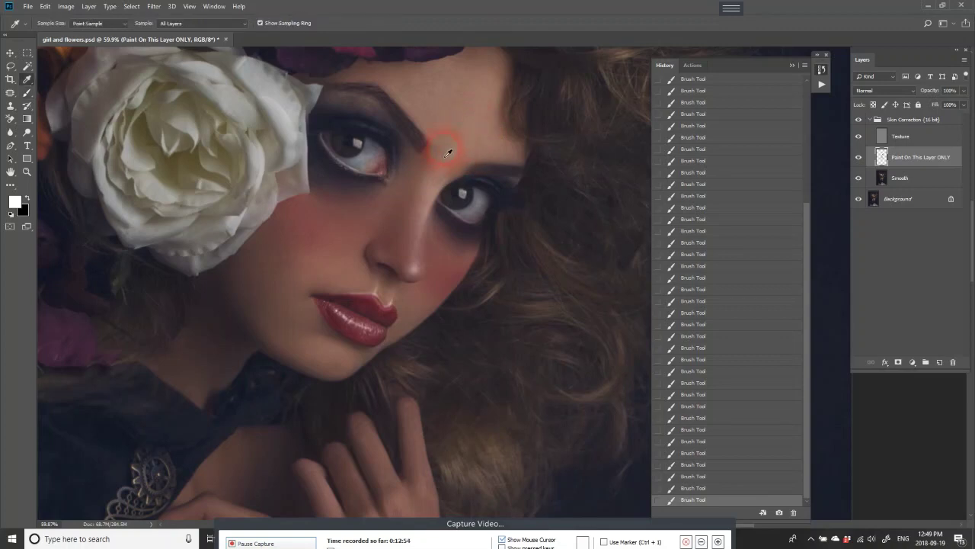
click(448, 152)
key(b)
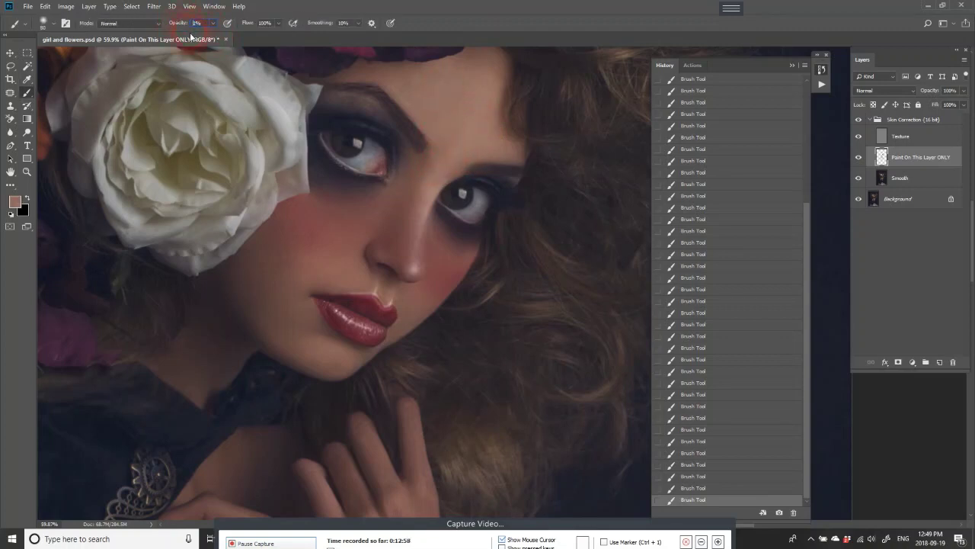
click(439, 124)
click(445, 100)
click(505, 176)
click(474, 153)
click(435, 132)
click(432, 177)
- Zoom in on the face and brush sampled dark tones from the eyebrow toward the rose
key(z)
key(ctrl+0)
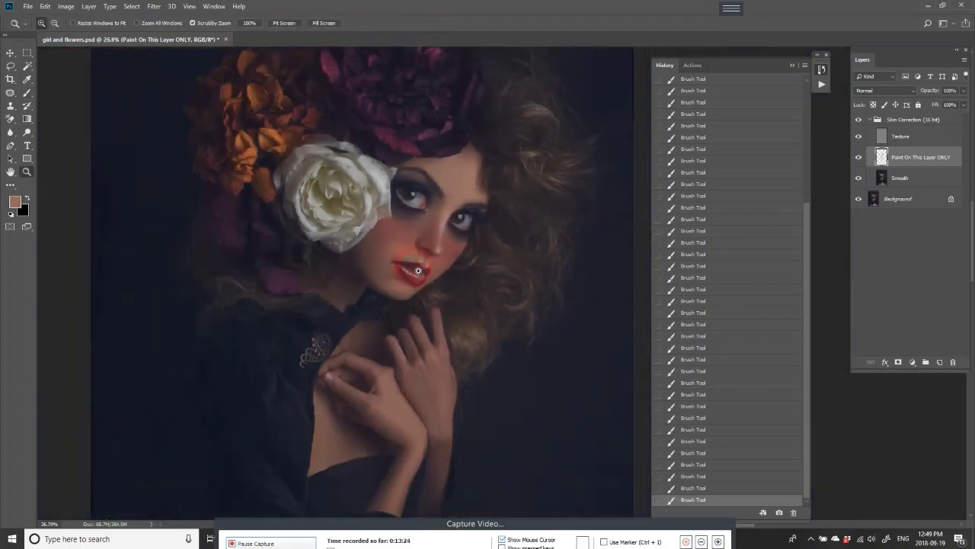
click(492, 251)
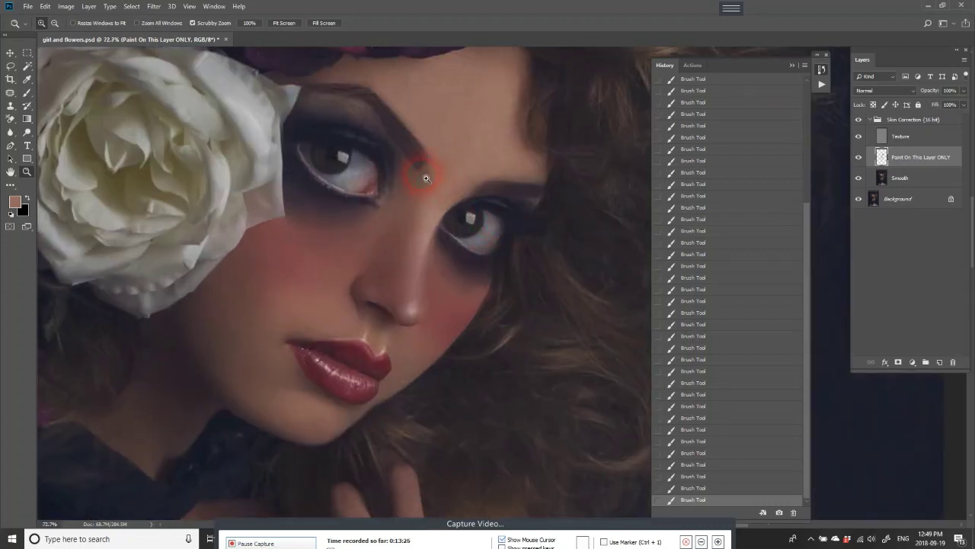
key(i)
key(b)
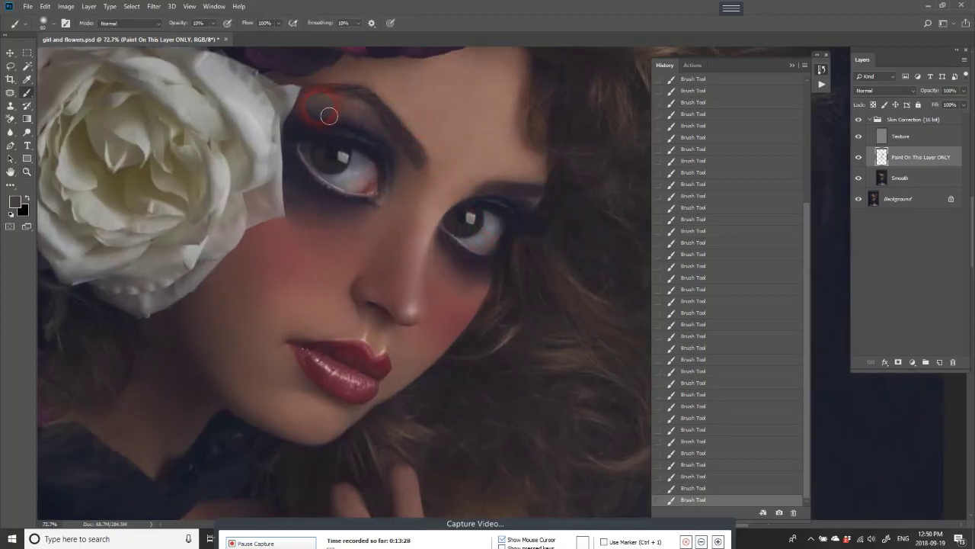
drag(368, 115, 317, 100)
mouse_move(308, 107)
mouse_down()
mouse_move(536, 204)
mouse_move(366, 119)
mouse_move(358, 135)
mouse_up()
- Resample a tone, brush between the eyes, then pan down to the lips and chin
key(i)
click(274, 89)
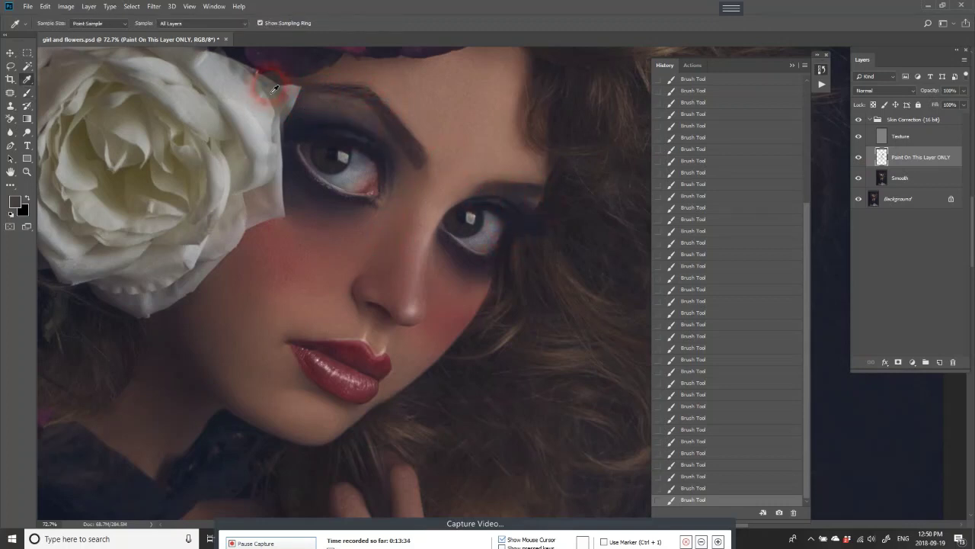
key(b)
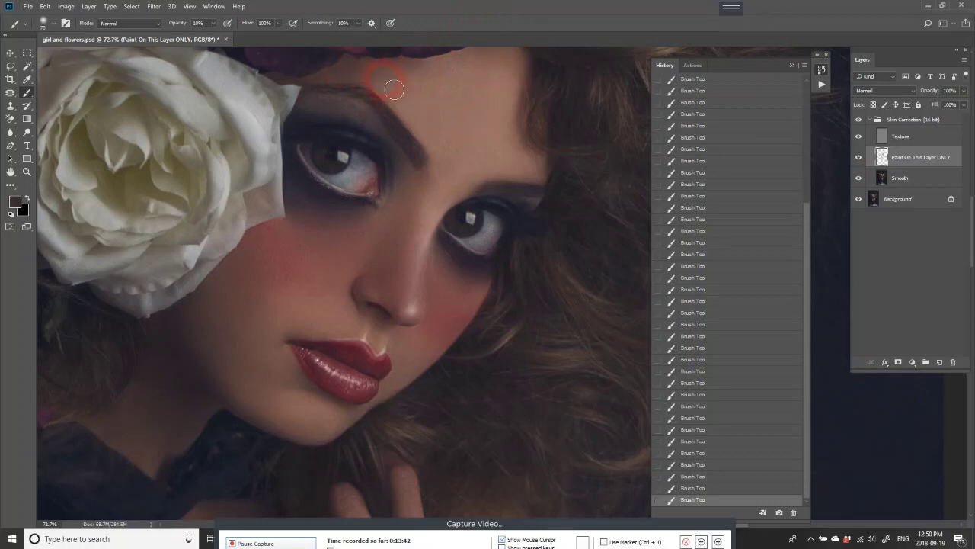
drag(455, 113, 436, 151)
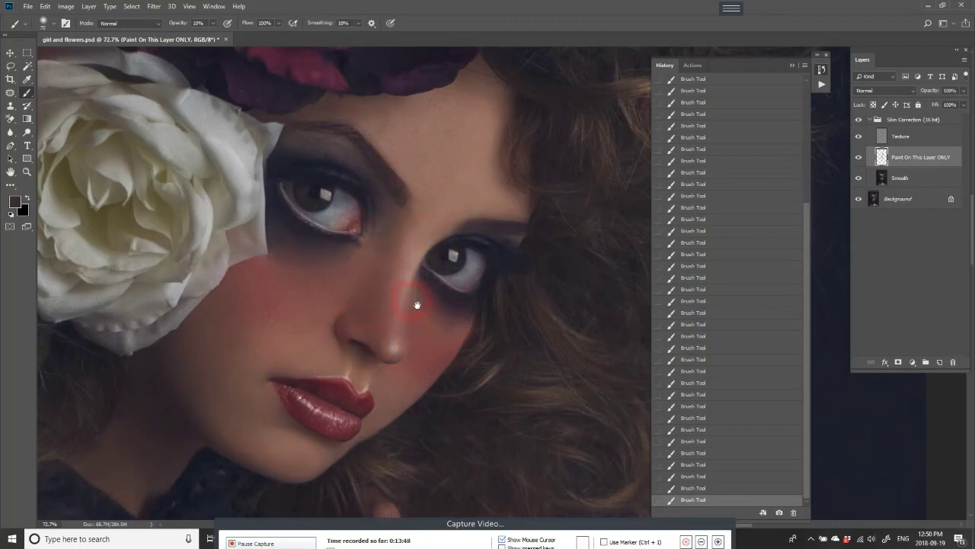
drag(418, 305, 438, 221)
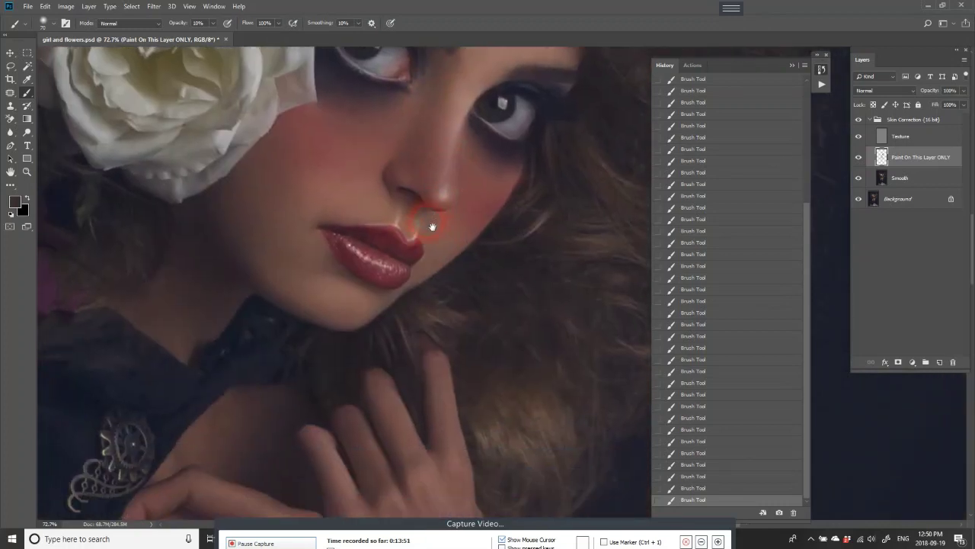
drag(419, 316, 446, 248)
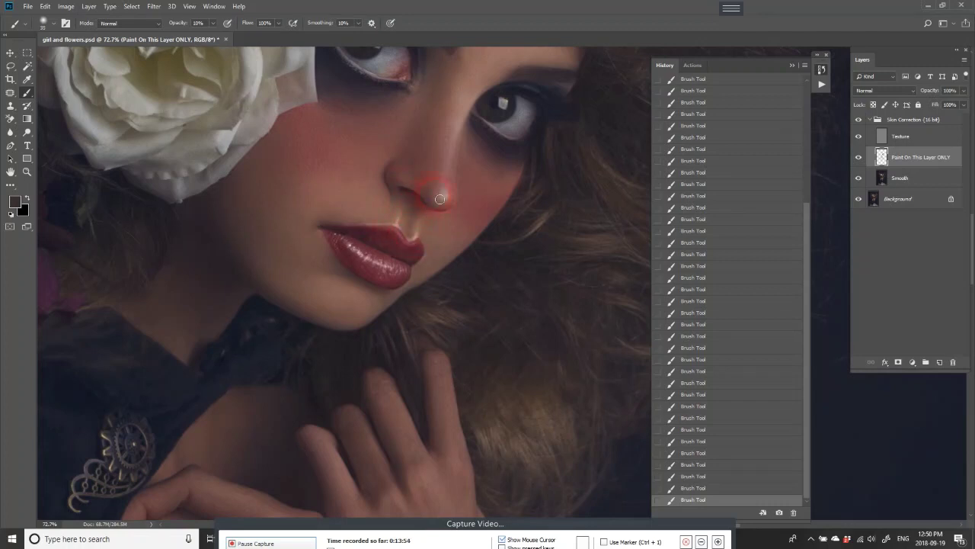
drag(419, 297, 458, 219)
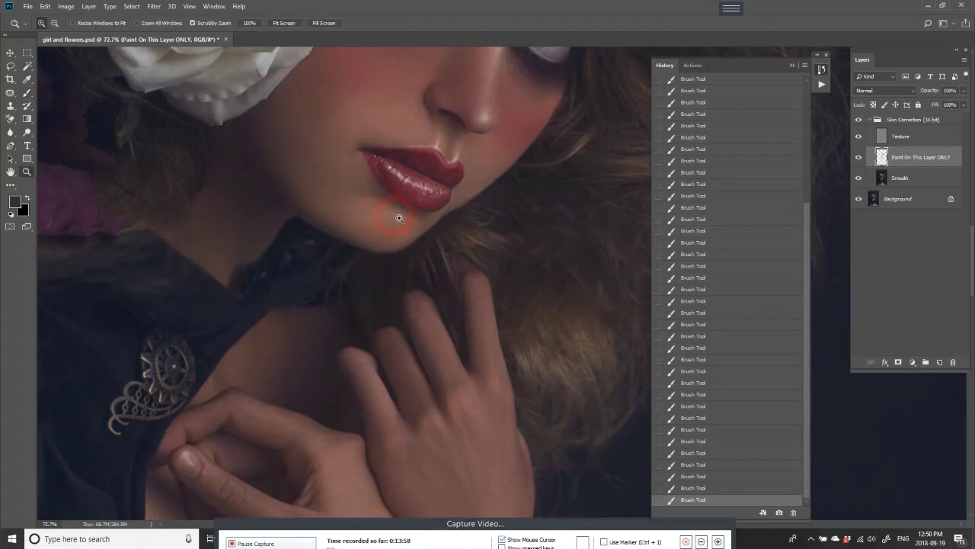
- Hide the Texture layer to compare the face before and after
scroll(396, 252, down, 3)
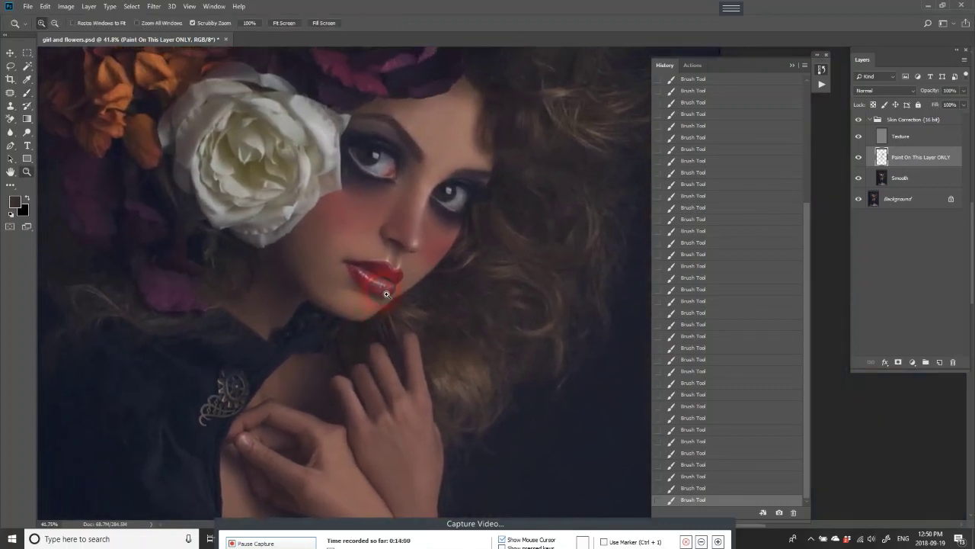
click(859, 135)
scroll(461, 275, down, 2)
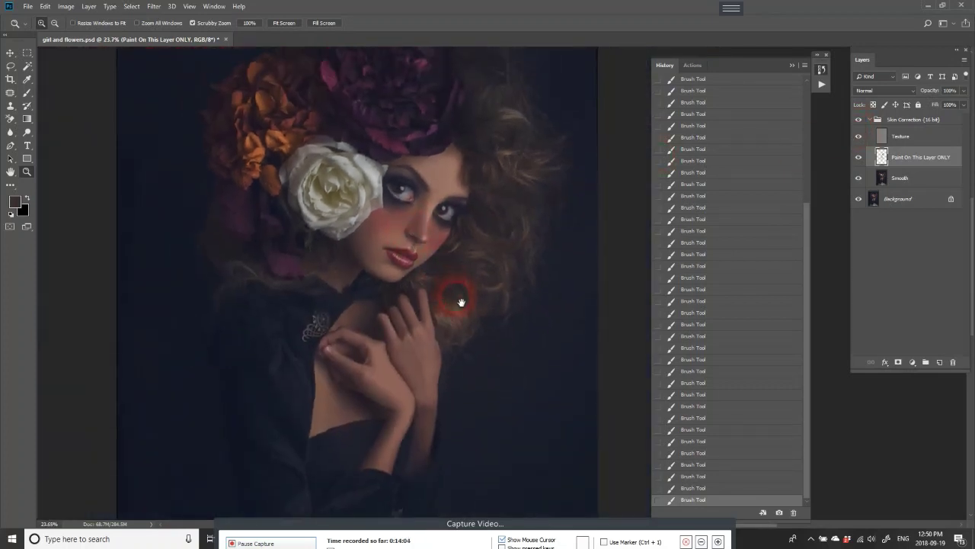
scroll(458, 311, down, 1)
- Zoom into the hands and set white as the Brush paint colour
drag(457, 311, 398, 87)
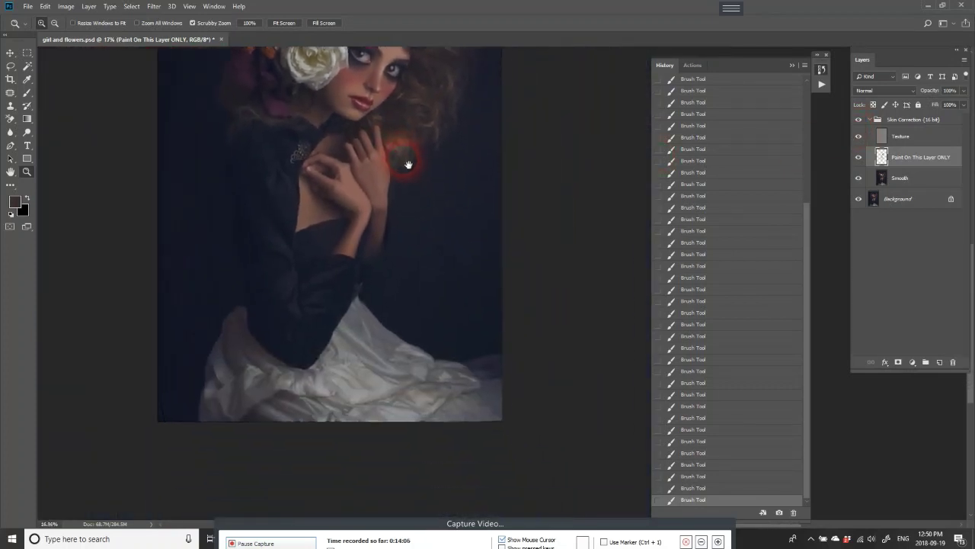
scroll(410, 144, up, 3)
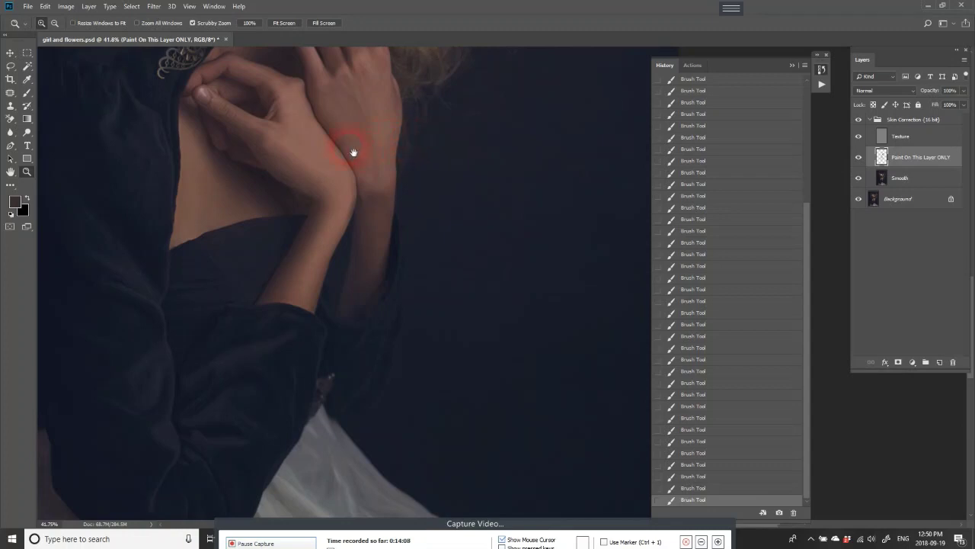
scroll(365, 169, up, 1)
scroll(385, 184, up, 1)
key(d)
key(x)
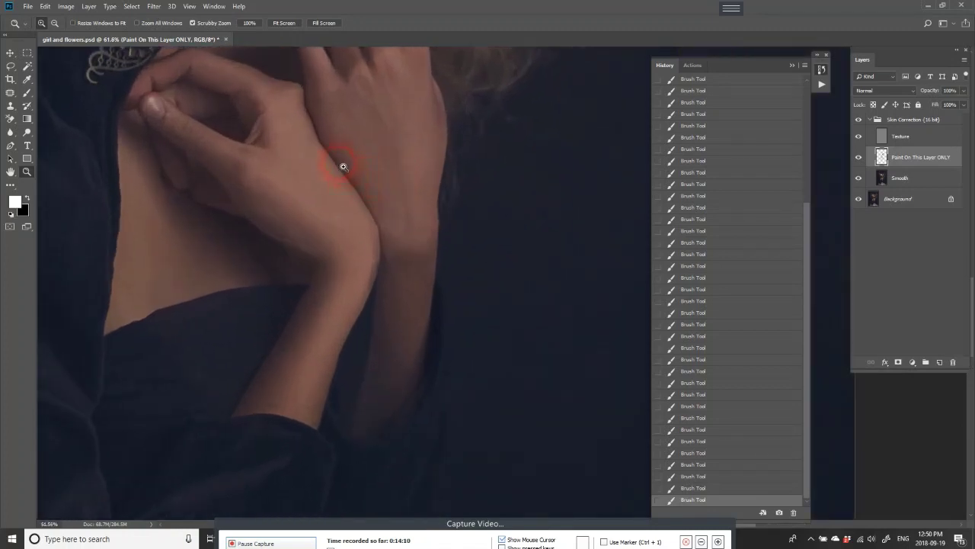
key(b)
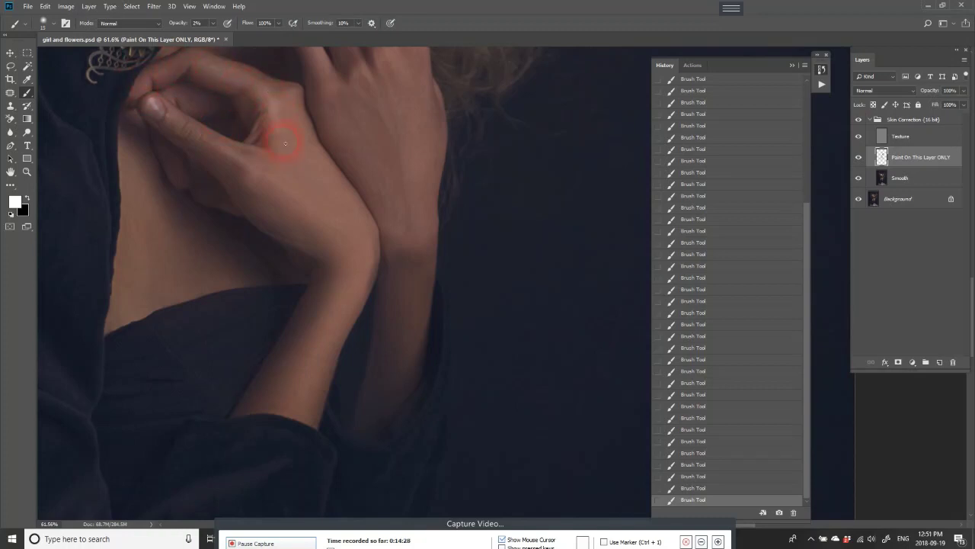
- Dab faint white strokes on the back of the hand, finger and hand edge
drag(354, 239, 342, 262)
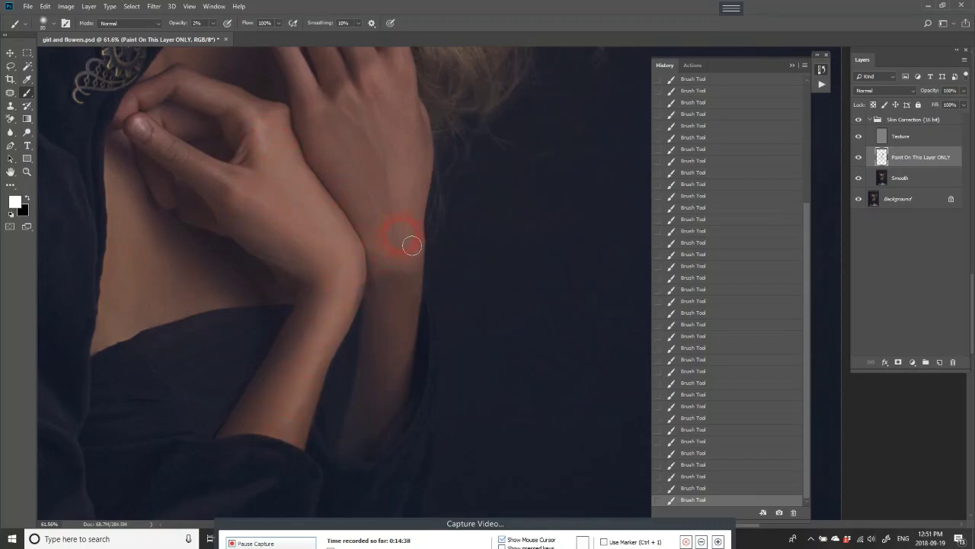
click(397, 134)
mouse_move(435, 137)
mouse_down()
mouse_move(447, 251)
mouse_move(426, 215)
mouse_up()
drag(384, 151, 390, 160)
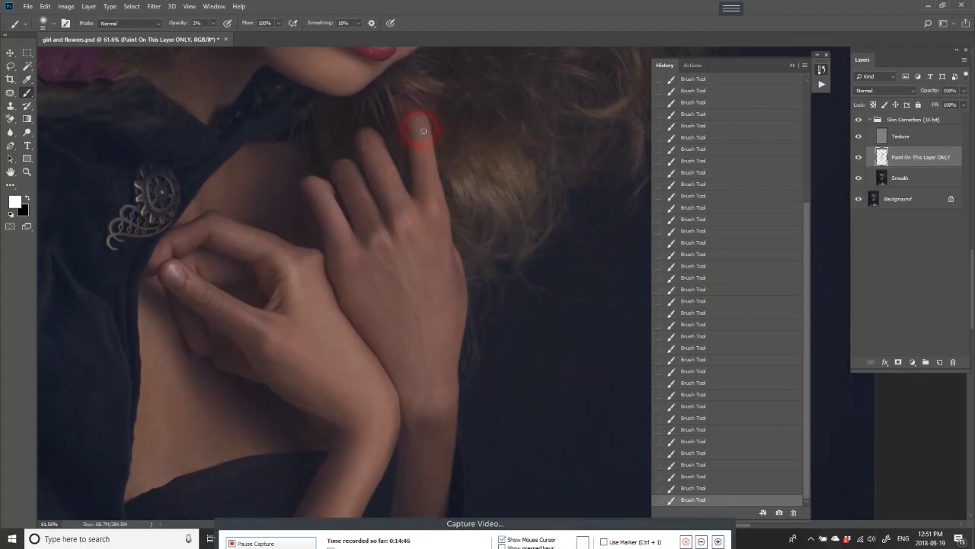
click(374, 147)
click(363, 214)
click(479, 260)
- Dab the fingertip and the hair beside the hand after adjusting opacity, then zoom out
click(359, 99)
click(199, 40)
click(488, 185)
key(z)
drag(508, 159, 461, 200)
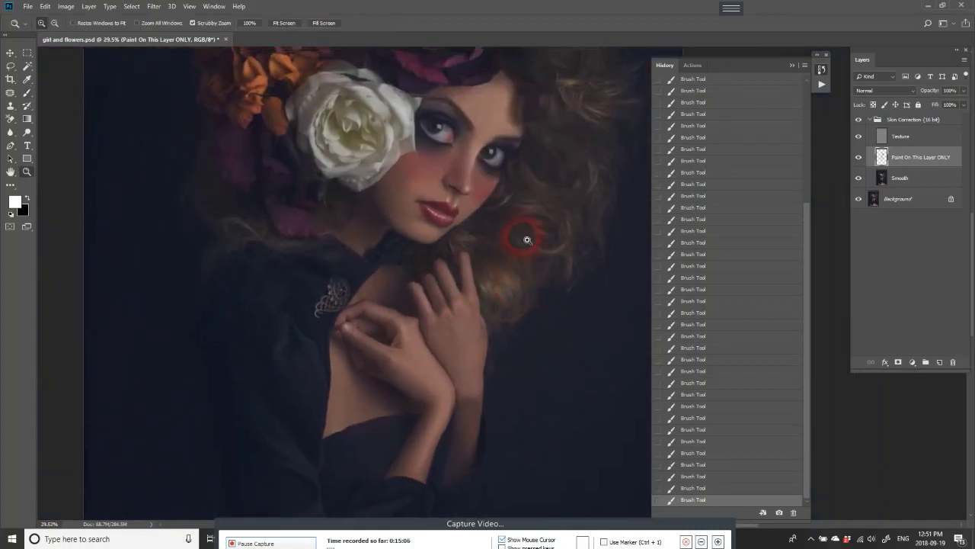
- Paint faint 2% strokes over the hair beside the eye and the left cheek, then recentre the face
drag(526, 240, 562, 135)
key(b)
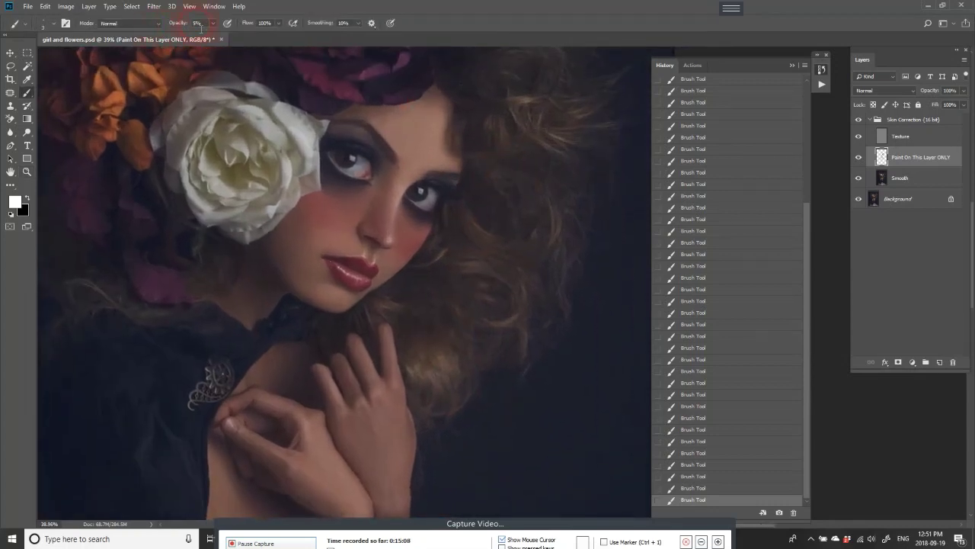
key(Return)
mouse_move(474, 218)
mouse_down()
mouse_move(560, 242)
mouse_move(541, 199)
mouse_move(525, 224)
mouse_move(540, 196)
mouse_move(529, 192)
mouse_move(525, 101)
mouse_up()
mouse_move(598, 120)
mouse_down()
mouse_move(336, 239)
mouse_move(477, 187)
mouse_up()
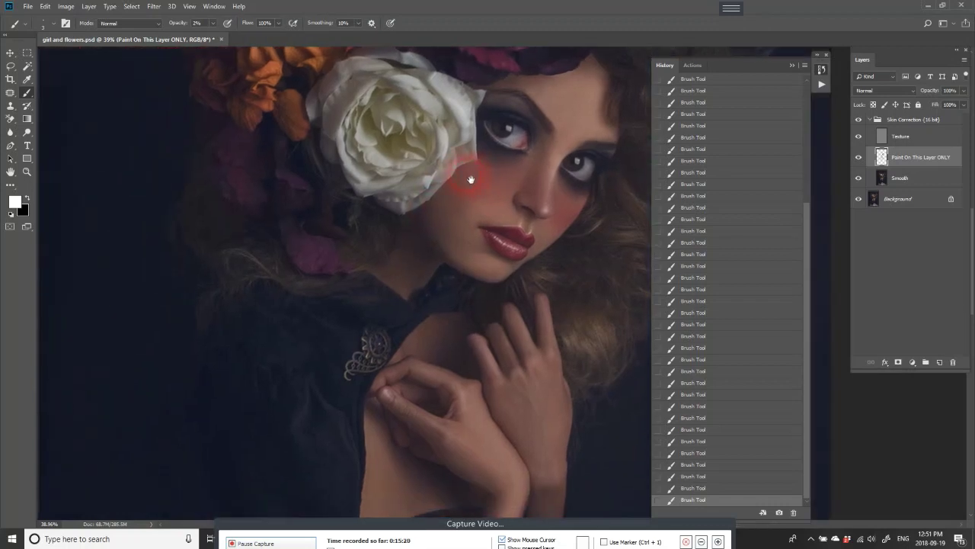
mouse_move(307, 216)
mouse_down()
mouse_move(272, 279)
mouse_move(251, 261)
mouse_move(348, 147)
mouse_up()
mouse_move(439, 221)
mouse_down()
mouse_move(496, 213)
mouse_move(496, 174)
mouse_move(464, 218)
mouse_up()
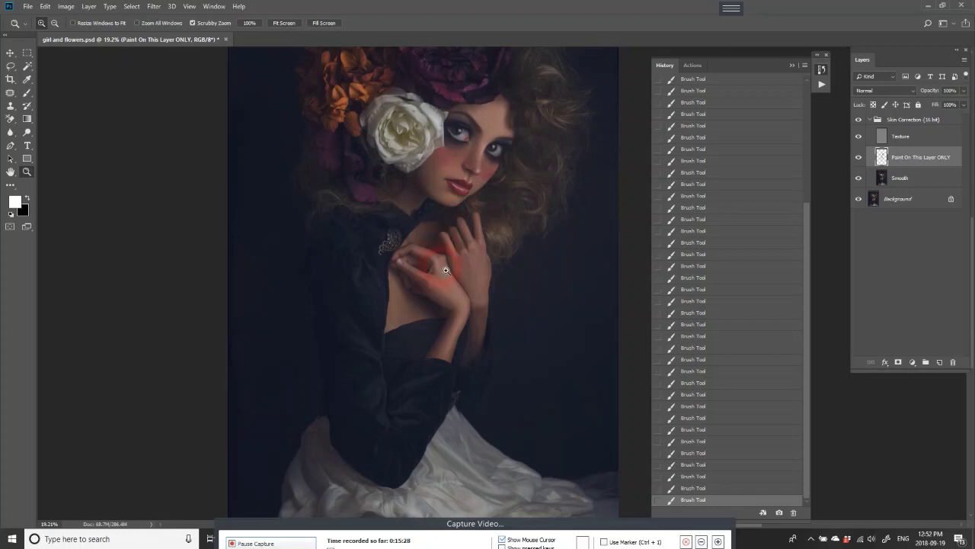
- Set Brush opacity to 10% and paint sampled skin tone over the chest
drag(443, 280, 474, 283)
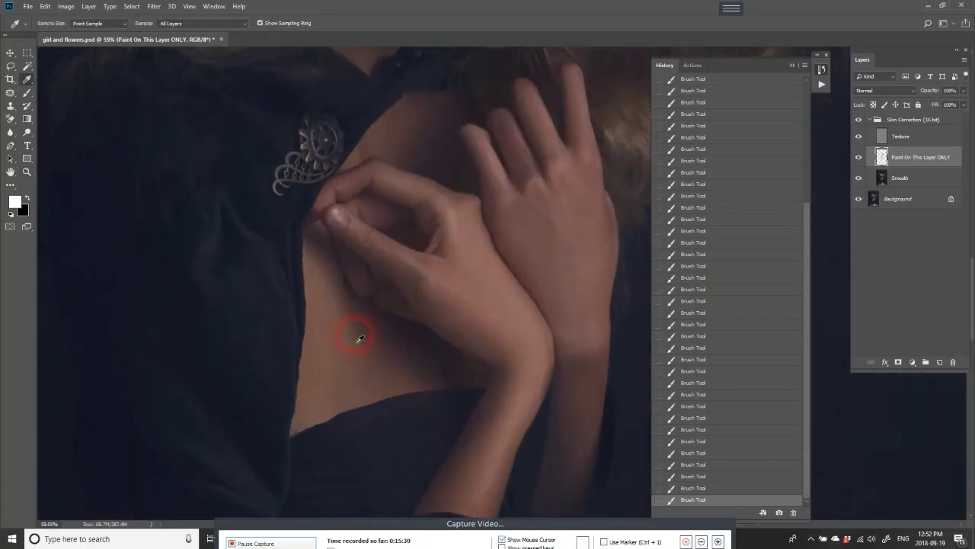
key(b)
drag(374, 352, 370, 327)
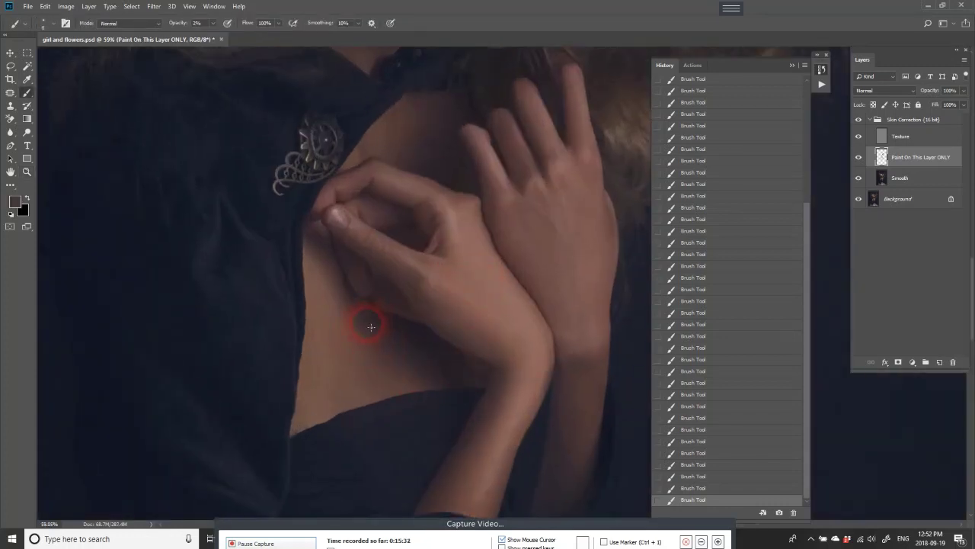
click(207, 43)
click(294, 158)
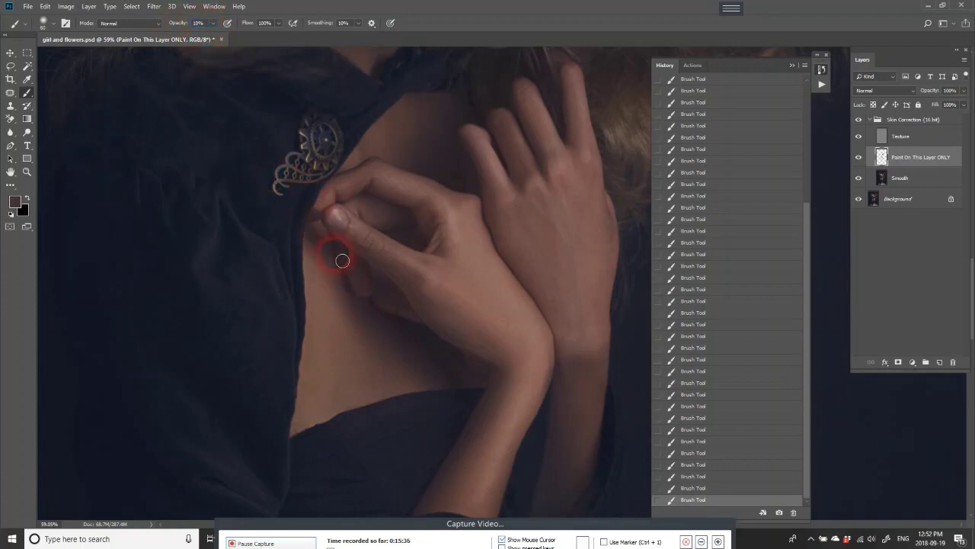
mouse_move(316, 224)
mouse_down()
mouse_move(329, 371)
mouse_move(410, 392)
mouse_move(322, 414)
mouse_move(322, 322)
mouse_move(313, 427)
mouse_move(394, 392)
mouse_move(481, 381)
mouse_move(341, 371)
mouse_move(377, 355)
mouse_move(343, 276)
mouse_move(337, 318)
mouse_move(326, 261)
mouse_move(327, 360)
mouse_move(340, 412)
mouse_move(374, 329)
mouse_move(453, 395)
mouse_move(359, 196)
mouse_move(435, 92)
mouse_move(546, 343)
mouse_move(498, 220)
mouse_move(518, 253)
mouse_move(500, 178)
mouse_move(557, 367)
mouse_up()
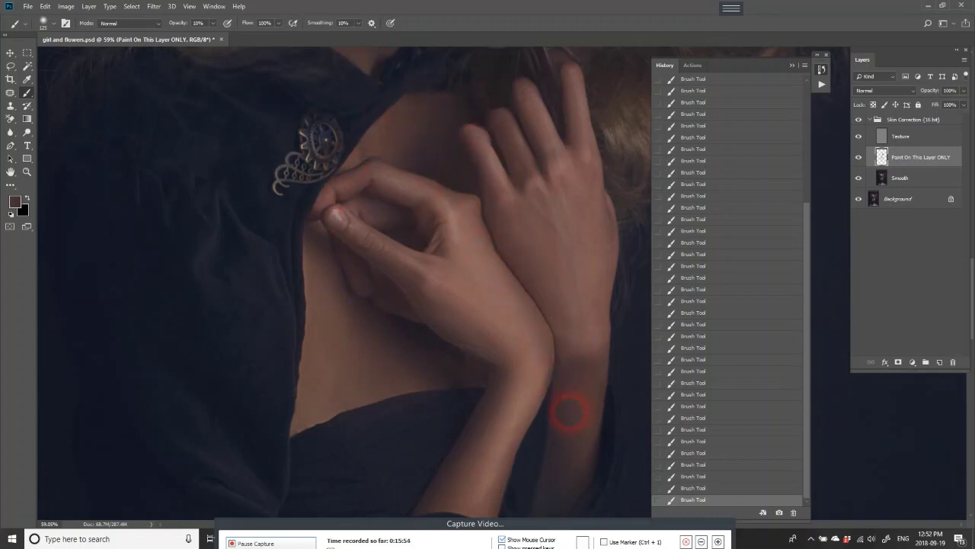
- Sample forearm skin and smooth the forearm, wrist and ring hand
mouse_move(570, 412)
mouse_down()
mouse_move(510, 215)
mouse_move(488, 370)
mouse_move(507, 348)
mouse_move(488, 291)
mouse_move(490, 366)
mouse_move(488, 298)
mouse_move(513, 361)
mouse_move(523, 188)
mouse_move(483, 382)
mouse_move(490, 163)
mouse_move(481, 371)
mouse_up()
alt+click(470, 405)
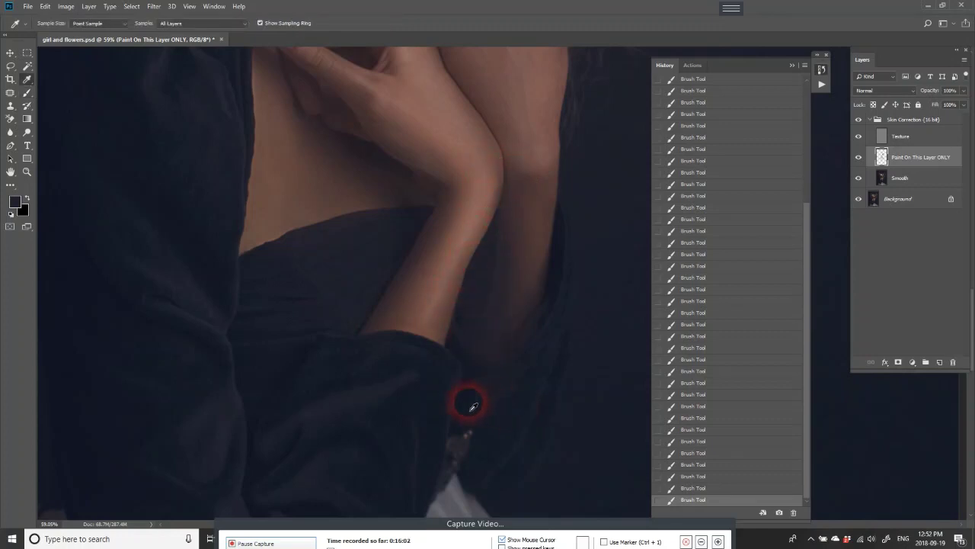
mouse_move(473, 406)
mouse_down()
mouse_move(507, 294)
mouse_move(492, 324)
mouse_move(515, 200)
mouse_move(457, 353)
mouse_move(370, 348)
mouse_move(383, 348)
mouse_move(426, 253)
mouse_move(333, 144)
mouse_move(327, 100)
mouse_move(299, 86)
mouse_move(388, 192)
mouse_up()
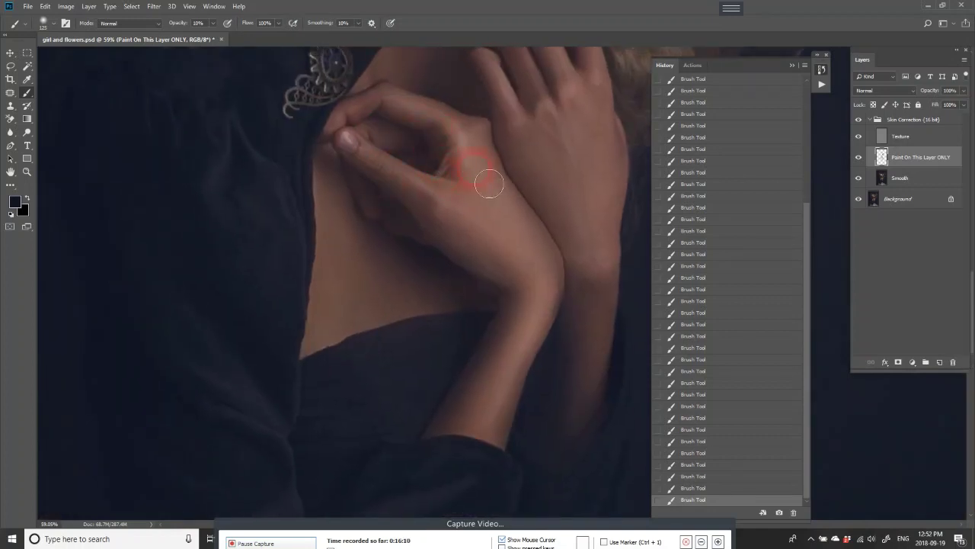
scroll(515, 209, up, 3)
scroll(496, 203, up, 2)
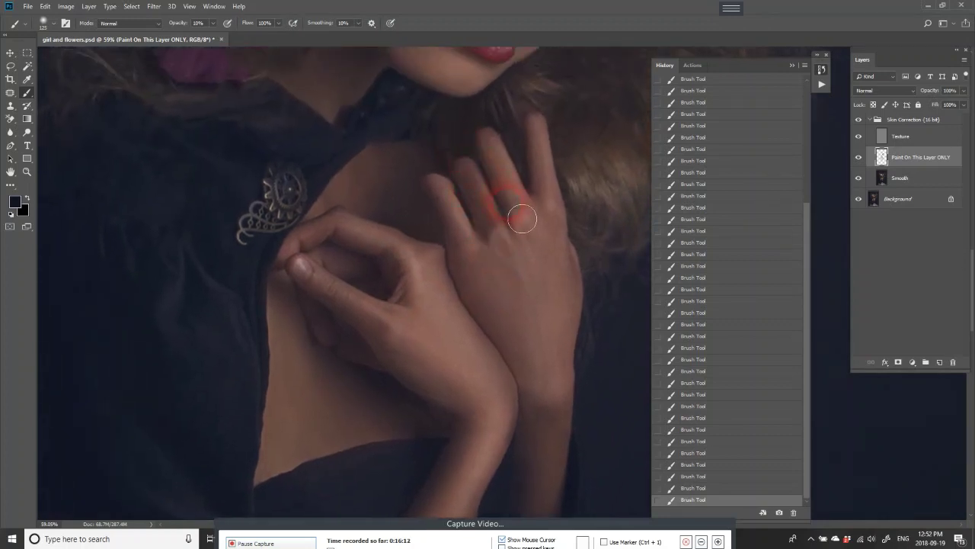
mouse_move(521, 218)
mouse_down()
mouse_move(551, 208)
mouse_move(571, 157)
mouse_move(590, 279)
mouse_move(587, 462)
mouse_move(457, 331)
mouse_move(538, 409)
mouse_move(550, 440)
mouse_move(501, 391)
mouse_move(505, 358)
mouse_up()
- Paint by the eye, set opacity 5%, stroke the cheek, then step back and forward in History
key(z)
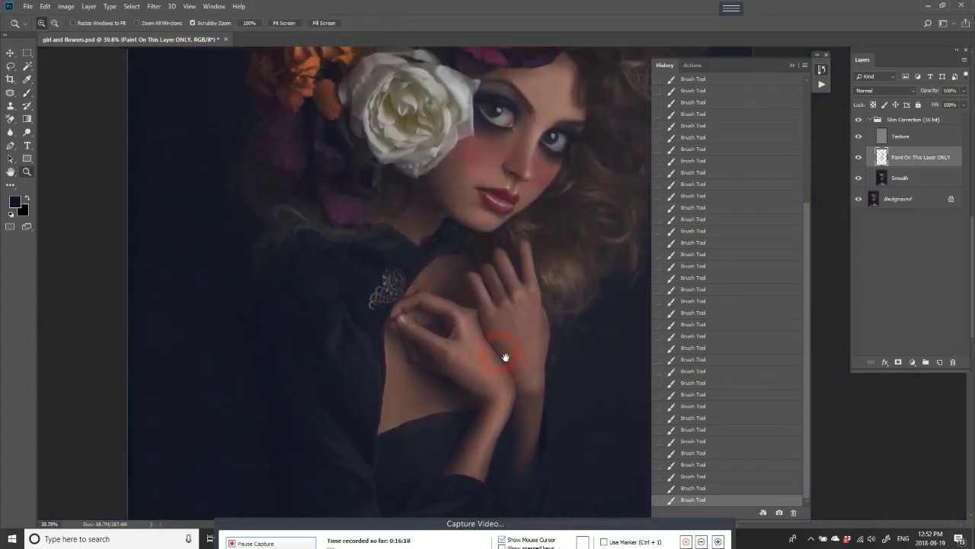
key(b)
click(415, 130)
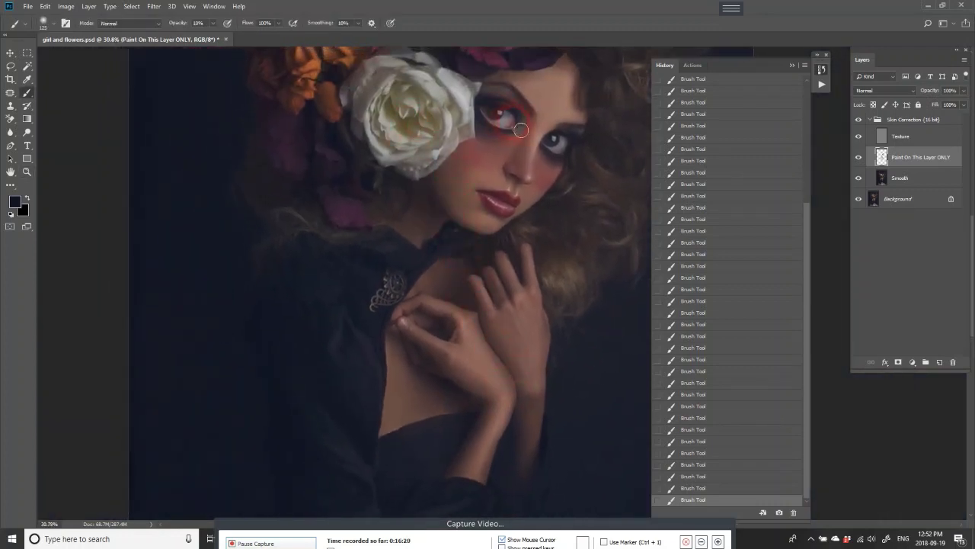
drag(521, 130, 481, 135)
click(210, 26)
mouse_move(404, 179)
mouse_down()
mouse_move(437, 195)
mouse_move(438, 182)
mouse_up()
drag(524, 170, 450, 187)
click(730, 486)
click(725, 487)
click(720, 503)
- Soften the skin beside both eyes and along the lip corner
scroll(398, 185, up, 1)
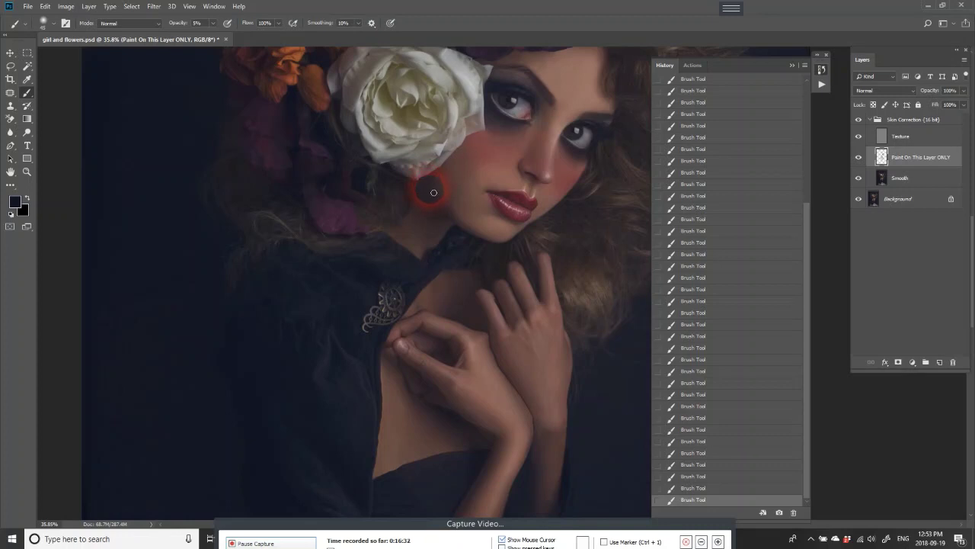
drag(520, 202, 508, 248)
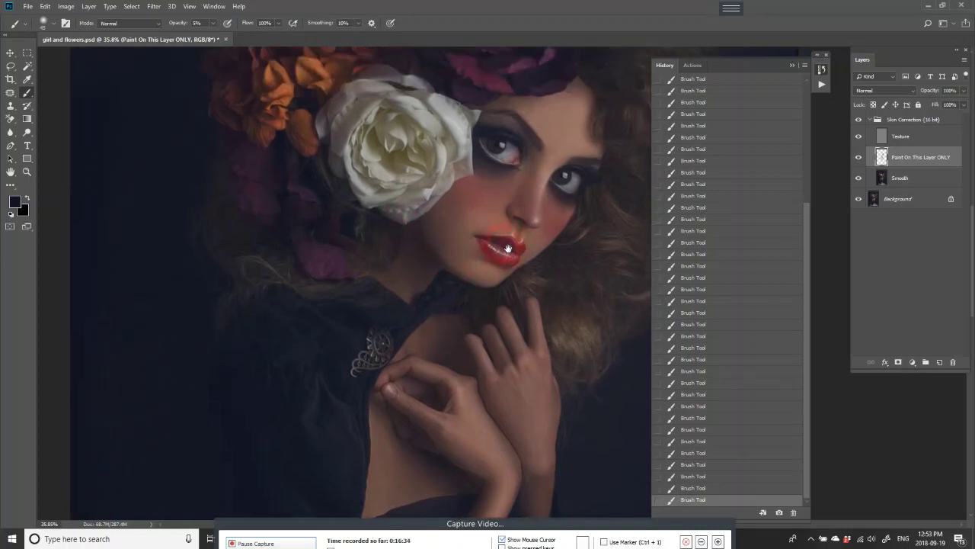
scroll(547, 156, up, 3)
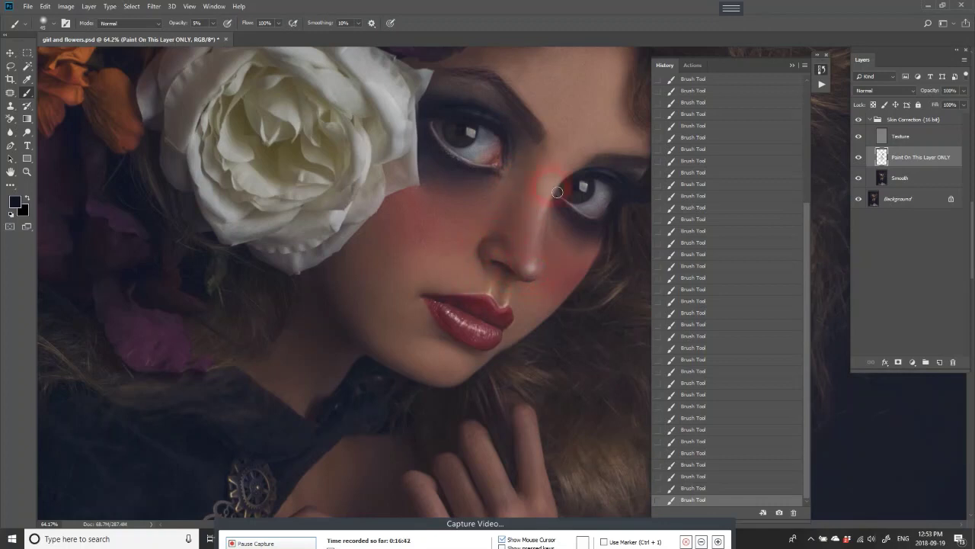
drag(557, 192, 571, 172)
drag(597, 206, 614, 207)
click(507, 120)
click(528, 336)
drag(528, 336, 503, 324)
drag(449, 319, 433, 306)
- Paint broad soft strokes over the forehead, cheek and nose, then zoom out to the whole portrait
key(z)
drag(518, 346, 476, 369)
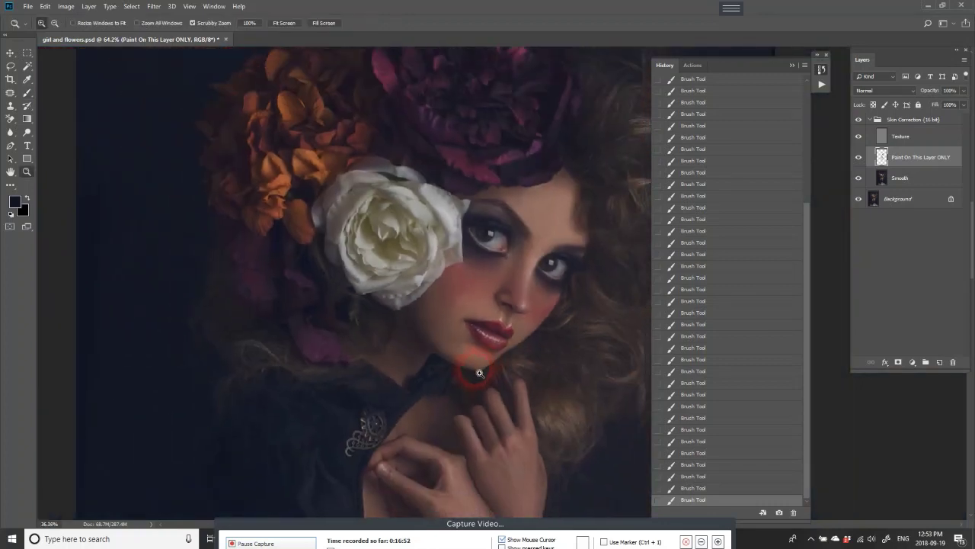
drag(550, 338, 533, 313)
key(b)
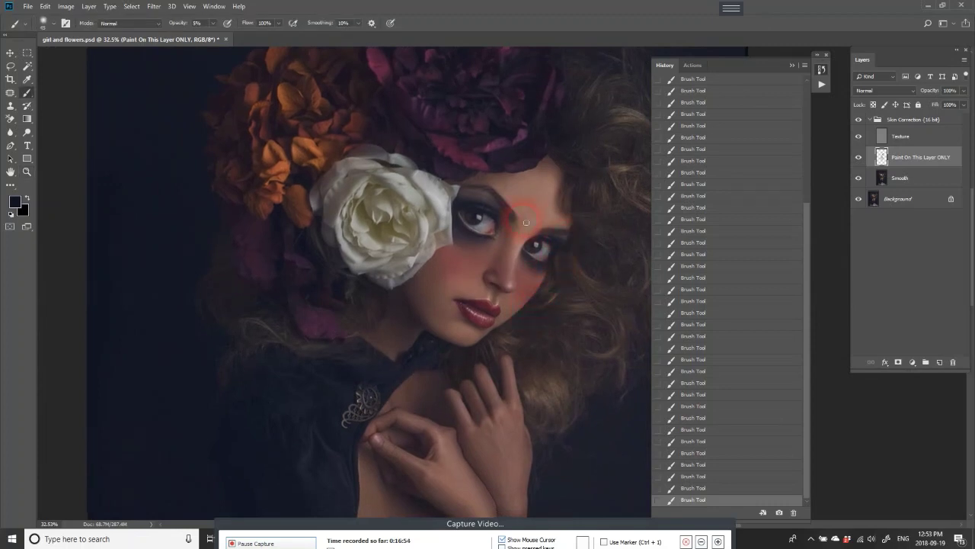
mouse_move(492, 189)
mouse_down()
mouse_move(503, 181)
mouse_move(533, 333)
mouse_move(413, 294)
mouse_up()
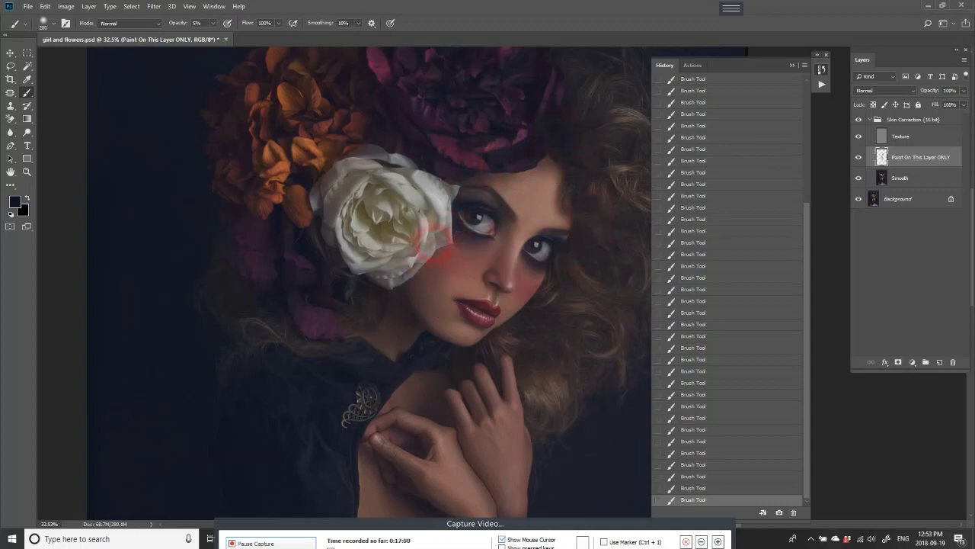
mouse_move(431, 242)
mouse_down()
mouse_move(424, 348)
mouse_move(403, 305)
mouse_move(435, 327)
mouse_move(489, 298)
mouse_up()
key(z)
drag(477, 262, 457, 283)
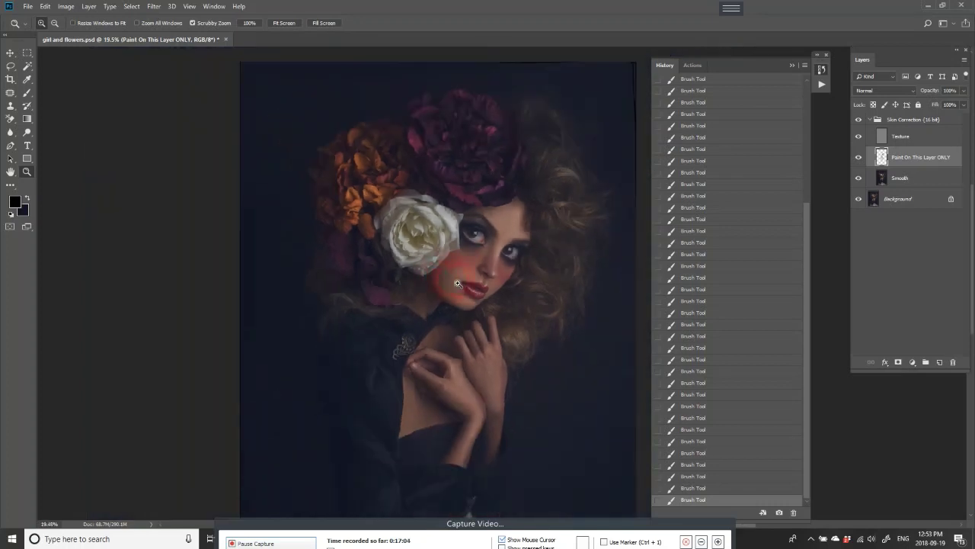
click(859, 120)
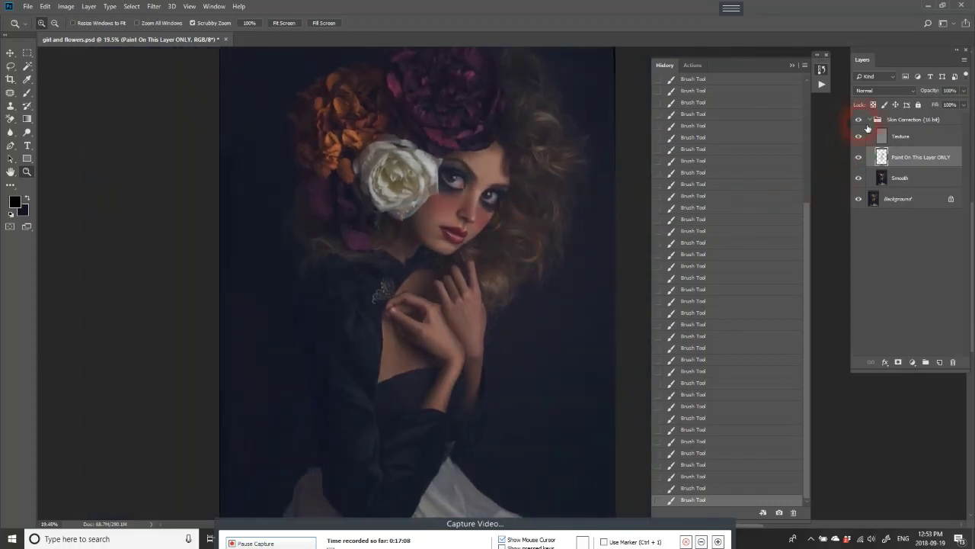
click(864, 124)
click(859, 120)
click(860, 134)
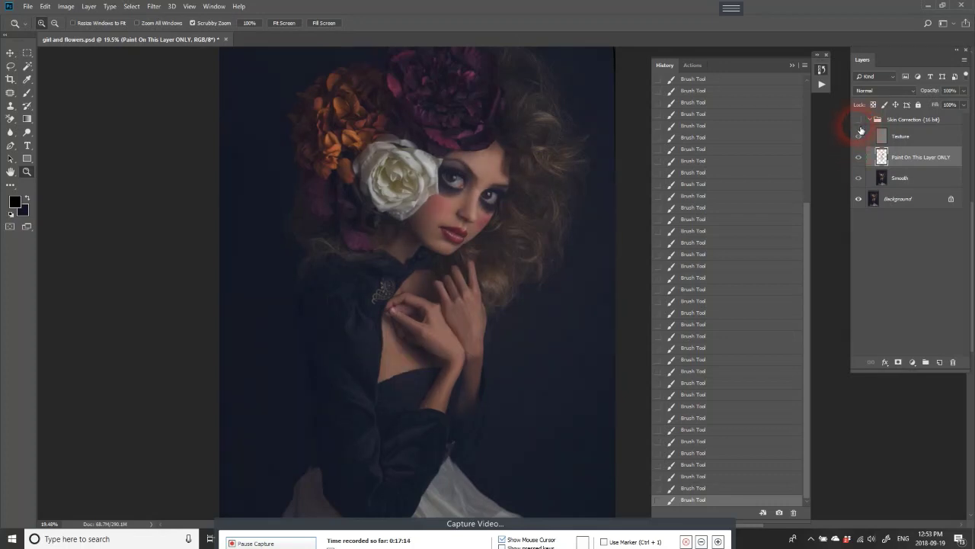
click(860, 120)
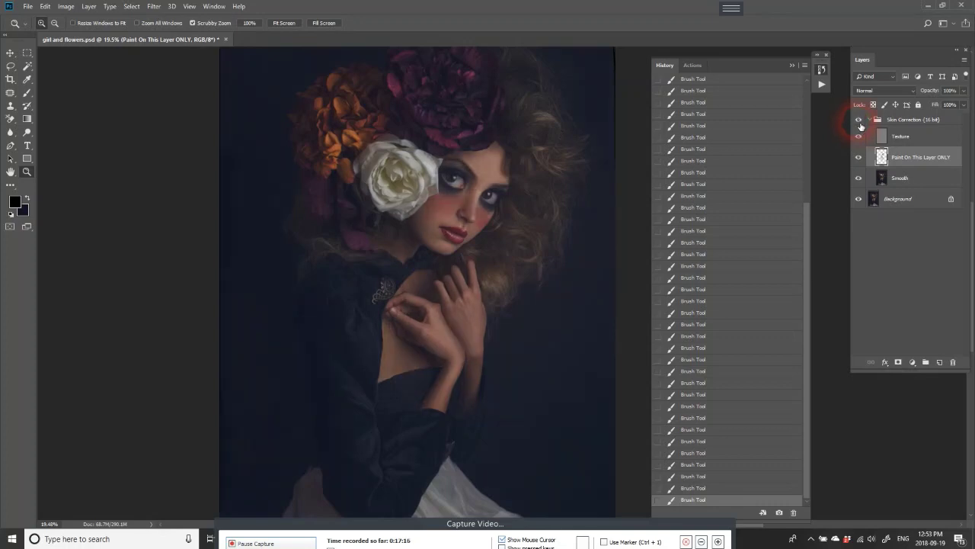
scroll(809, 87, up, 3)
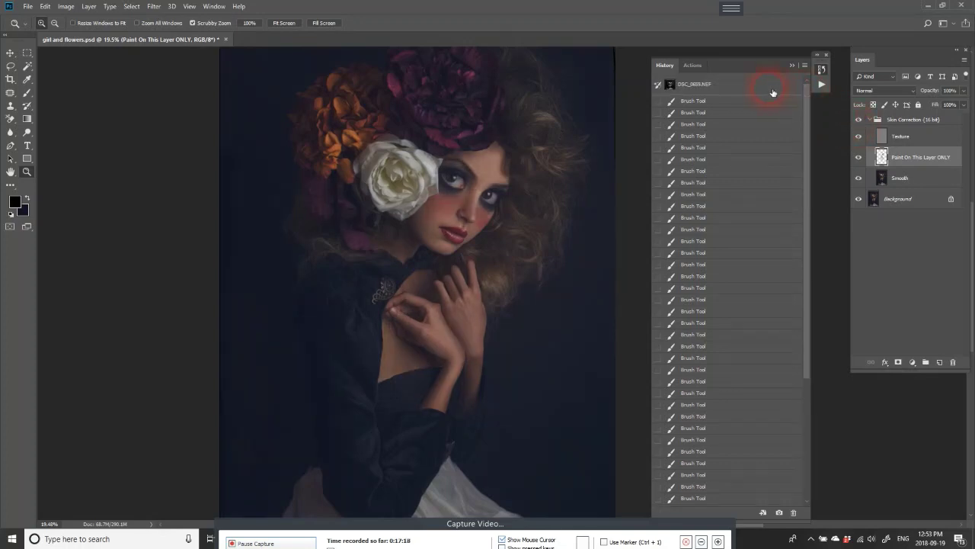
click(773, 93)
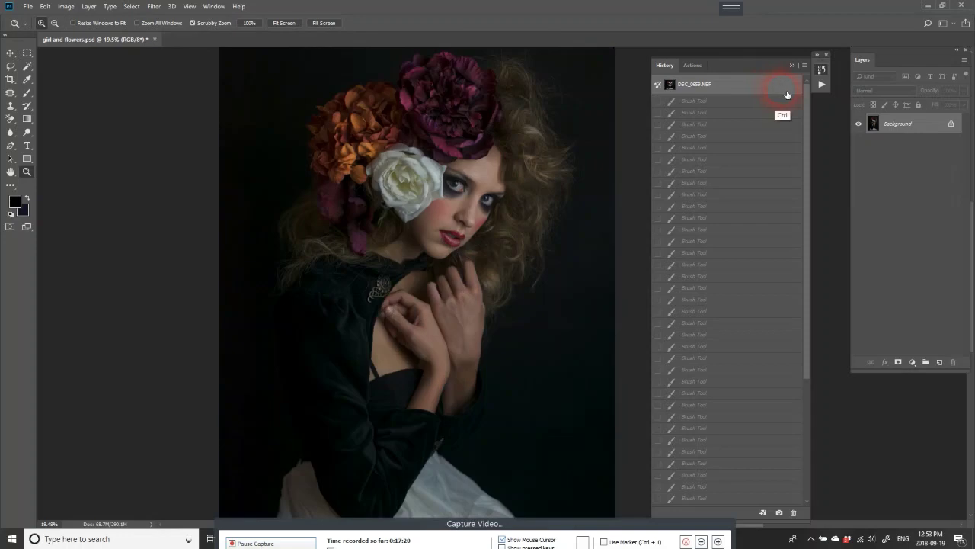
key(ctrl+z)
key(ctrl+z)
key(ctrl+z)
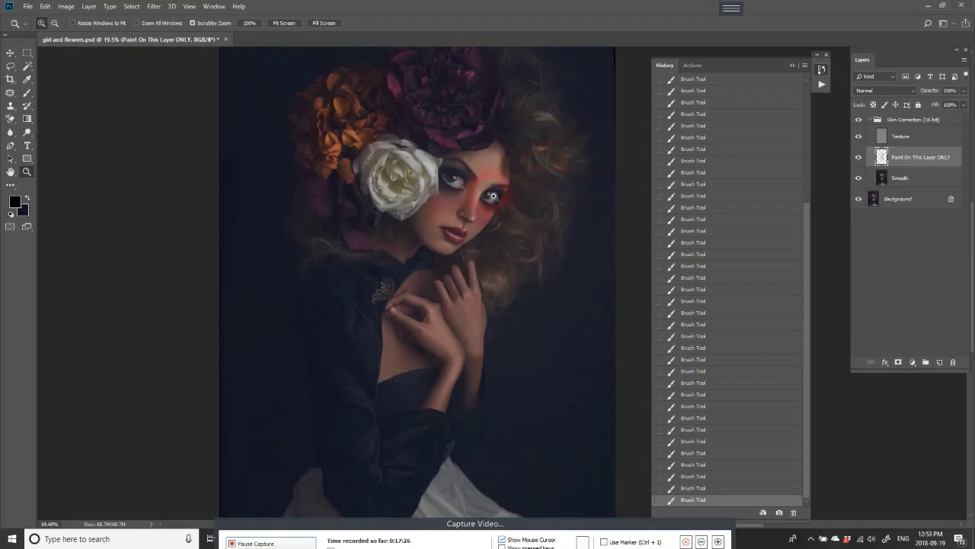
drag(499, 198, 542, 206)
key(ctrl+z)
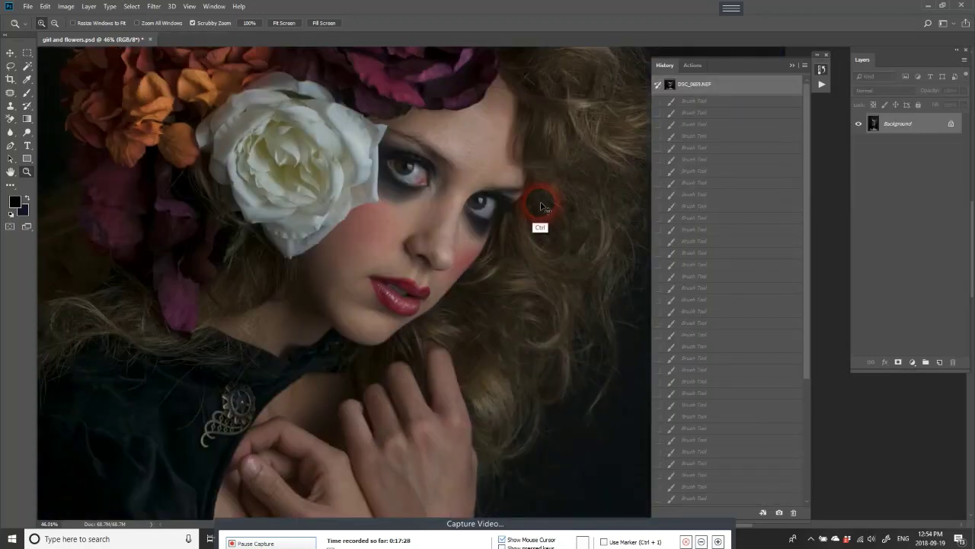
key(ctrl+z)
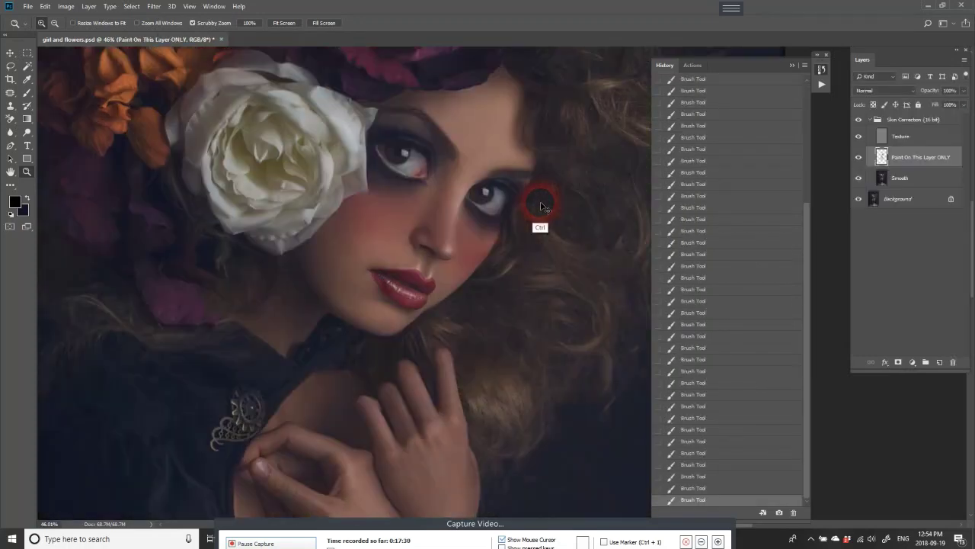
drag(542, 203, 480, 215)
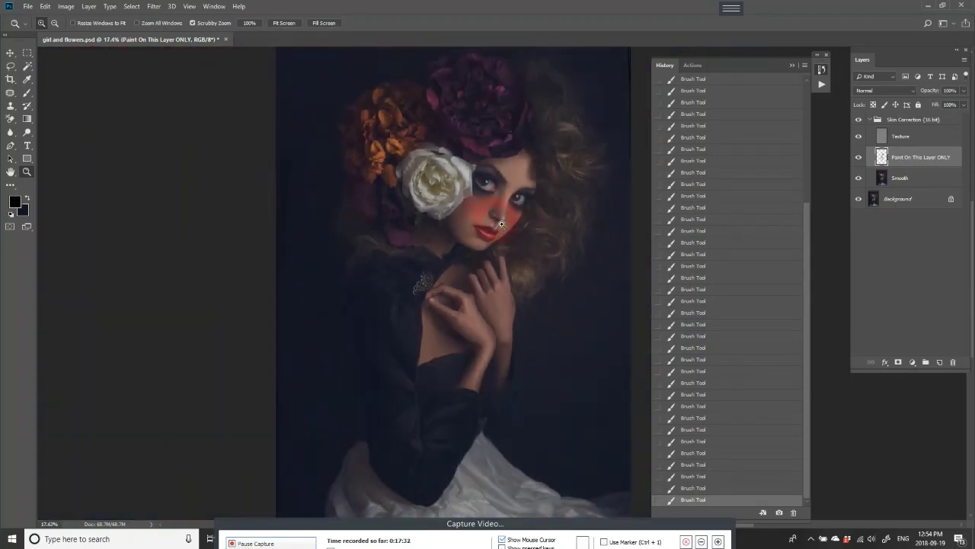